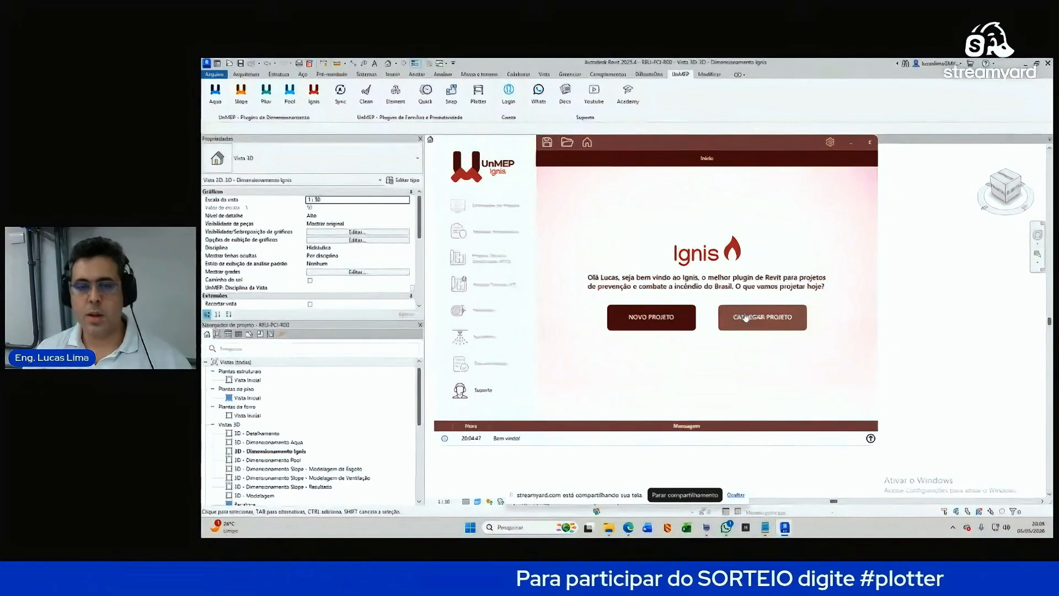
Step: Start a new Ignis project named LIVI and enter the responsible professional's name
{"action": "left_click", "coordinate": [673, 327]}
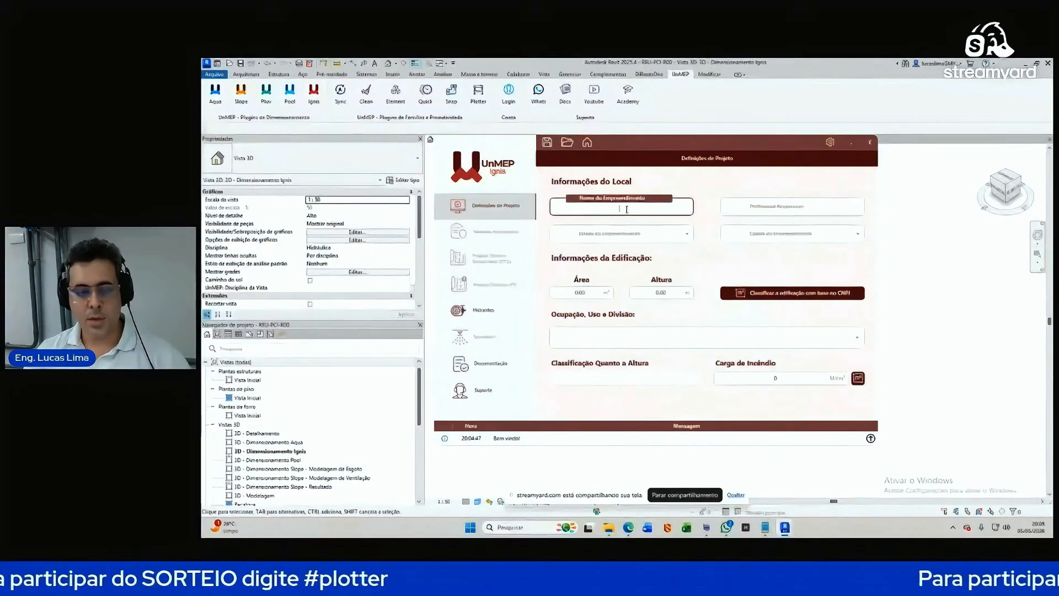
{"action": "type", "text": "UNI"}
{"action": "key", "text": "Tab"}
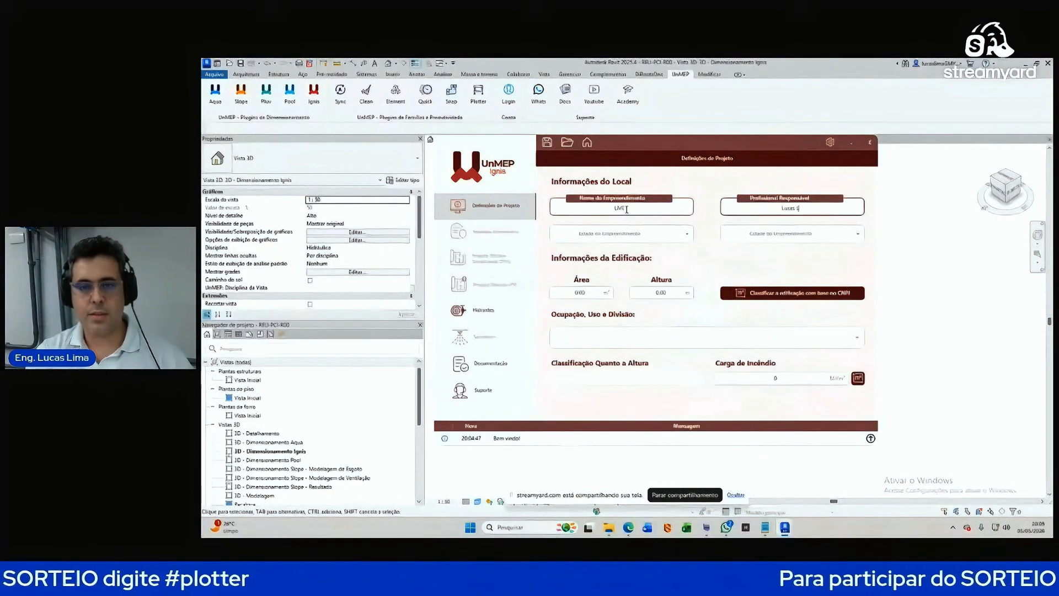
{"action": "key", "text": "Tab"}
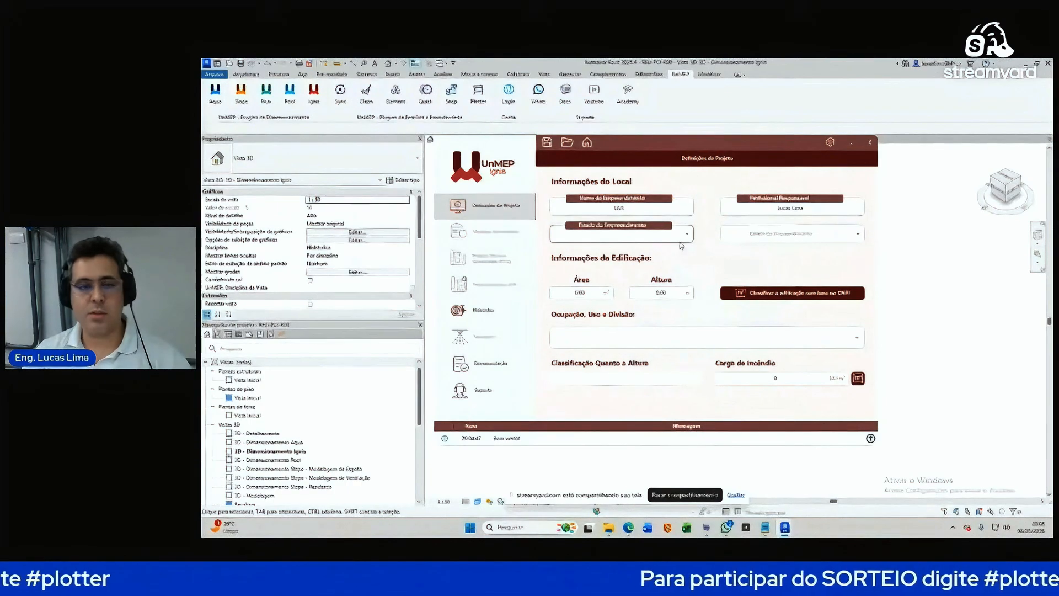
Step: Browse the Estado do Empreendimento dropdown list of states
{"action": "left_click", "coordinate": [676, 234]}
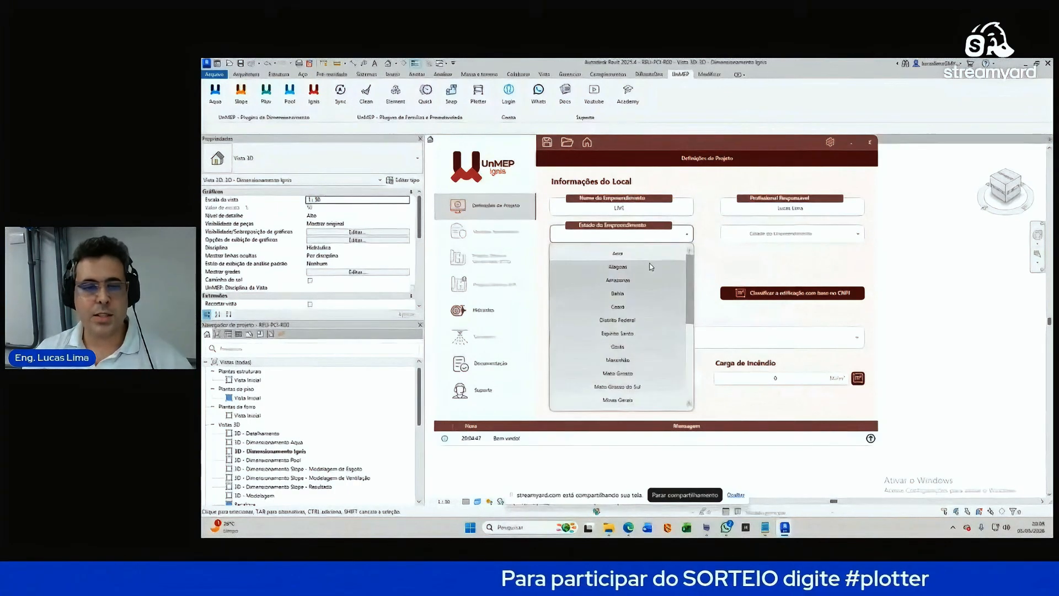
{"action": "scroll", "coordinate": [651, 270], "scroll_direction": "down", "scroll_amount": 5}
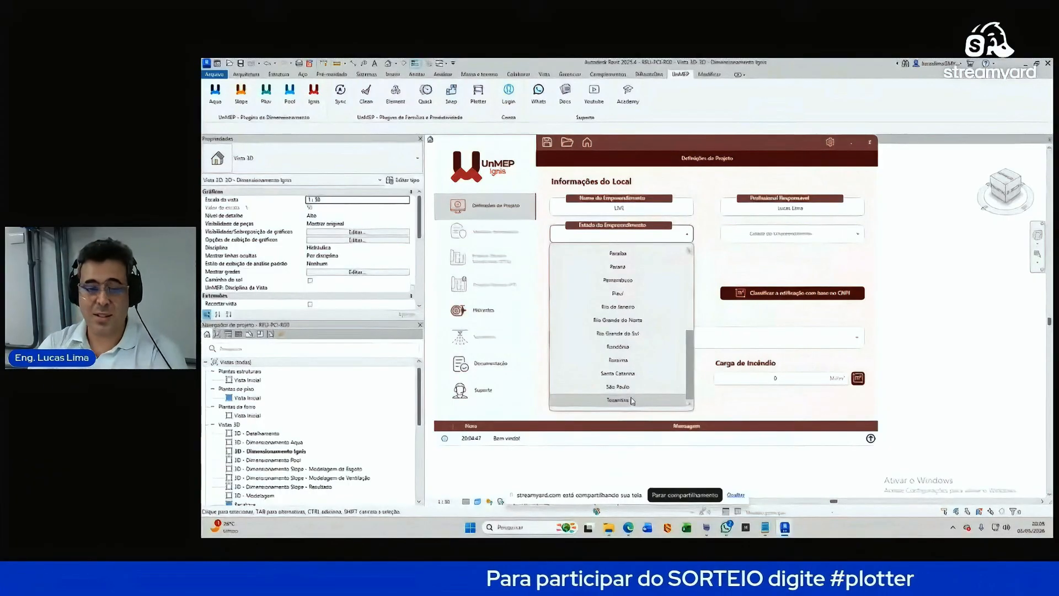
{"action": "scroll", "coordinate": [633, 386], "scroll_direction": "up", "scroll_amount": 5}
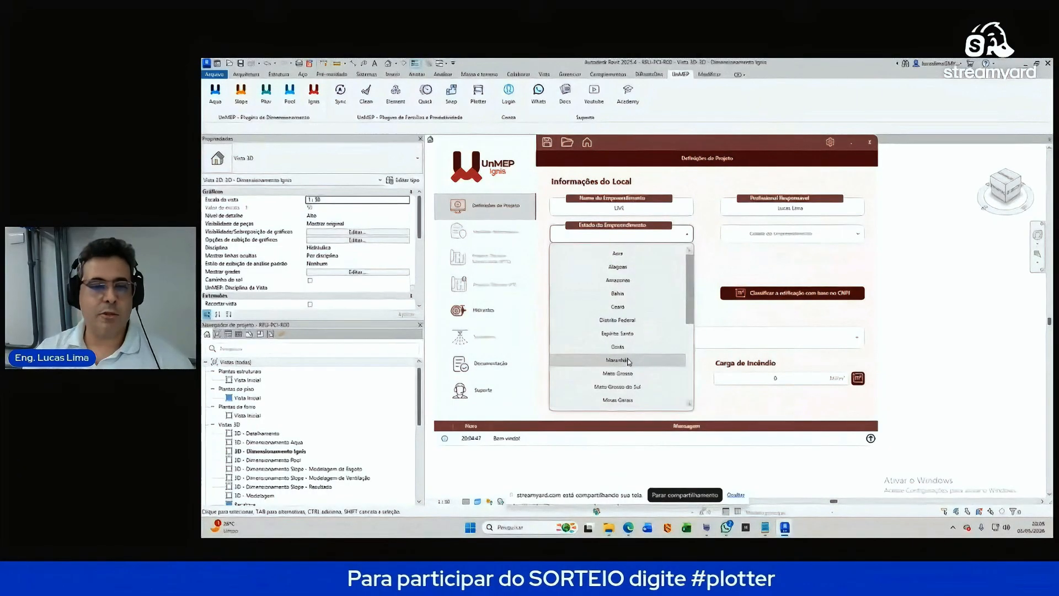
{"action": "left_click_drag", "start_coordinate": [693, 280], "coordinate": [690, 356]}
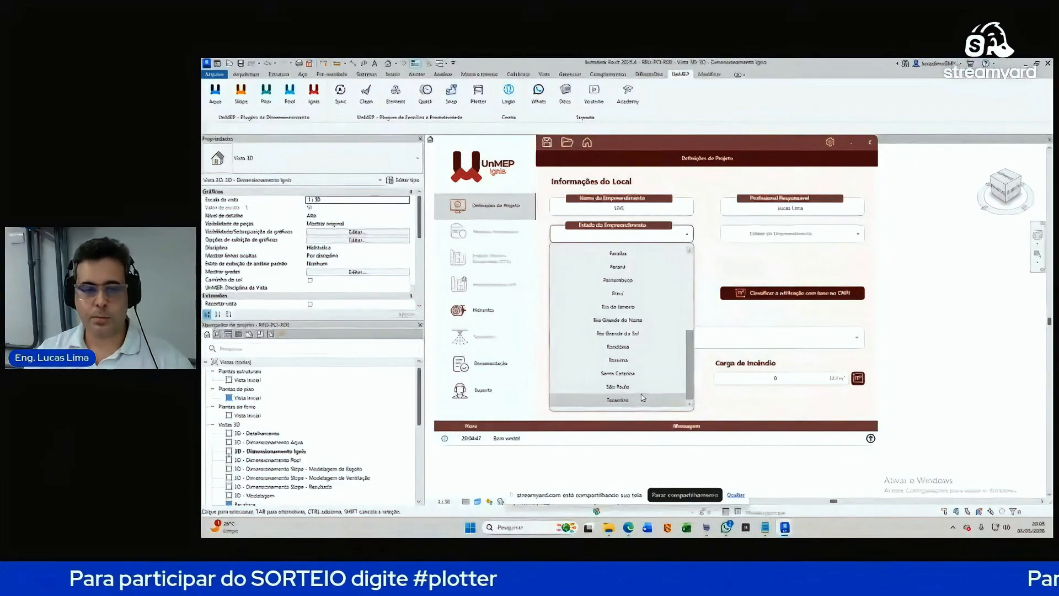
{"action": "mouse_move", "coordinate": [693, 382]}
{"action": "left_mouse_down"}
{"action": "mouse_move", "coordinate": [693, 303]}
{"action": "mouse_move", "coordinate": [692, 382]}
{"action": "left_mouse_up"}
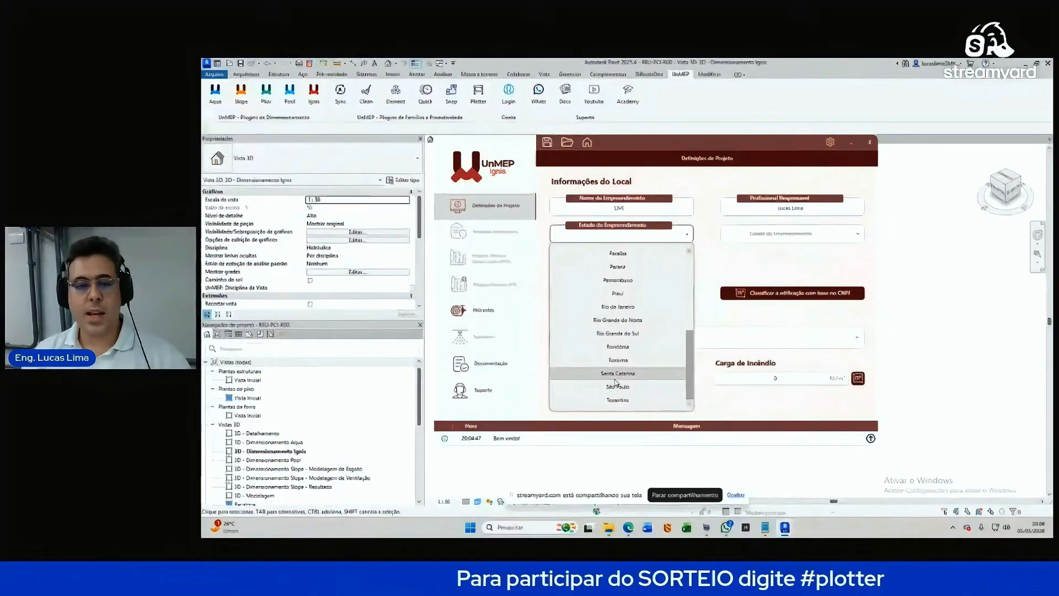
Step: Set the project location to state Santa Catarina and city Princesa
{"action": "left_click", "coordinate": [629, 295]}
{"action": "left_click", "coordinate": [682, 338]}
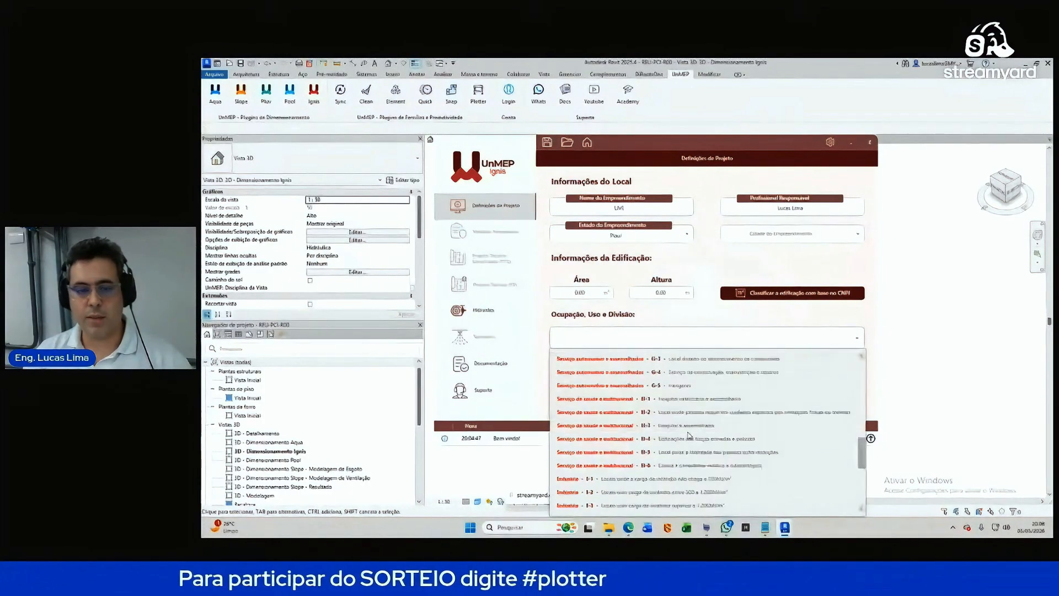
{"action": "left_click", "coordinate": [632, 240]}
{"action": "left_click", "coordinate": [639, 239]}
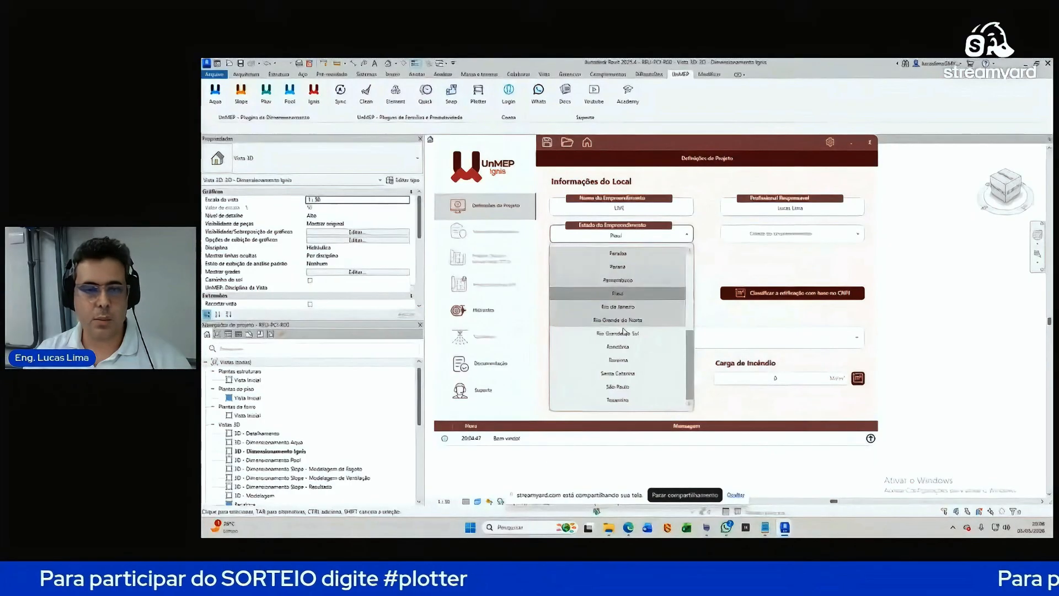
{"action": "left_click", "coordinate": [618, 373]}
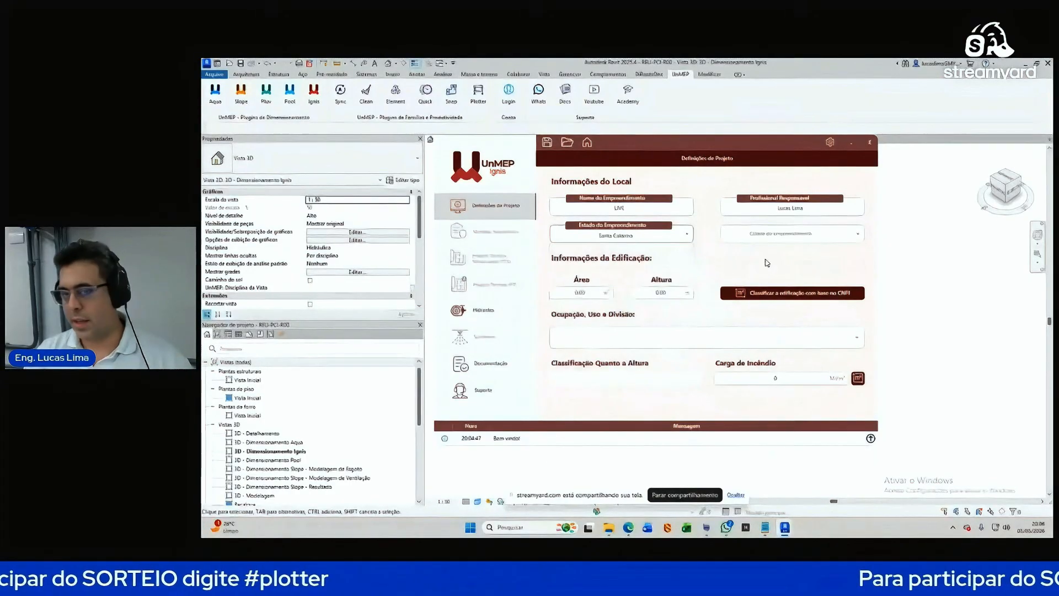
{"action": "left_click", "coordinate": [789, 234]}
{"action": "scroll", "coordinate": [803, 325], "scroll_direction": "down", "scroll_amount": 13}
{"action": "left_click", "coordinate": [799, 360]}
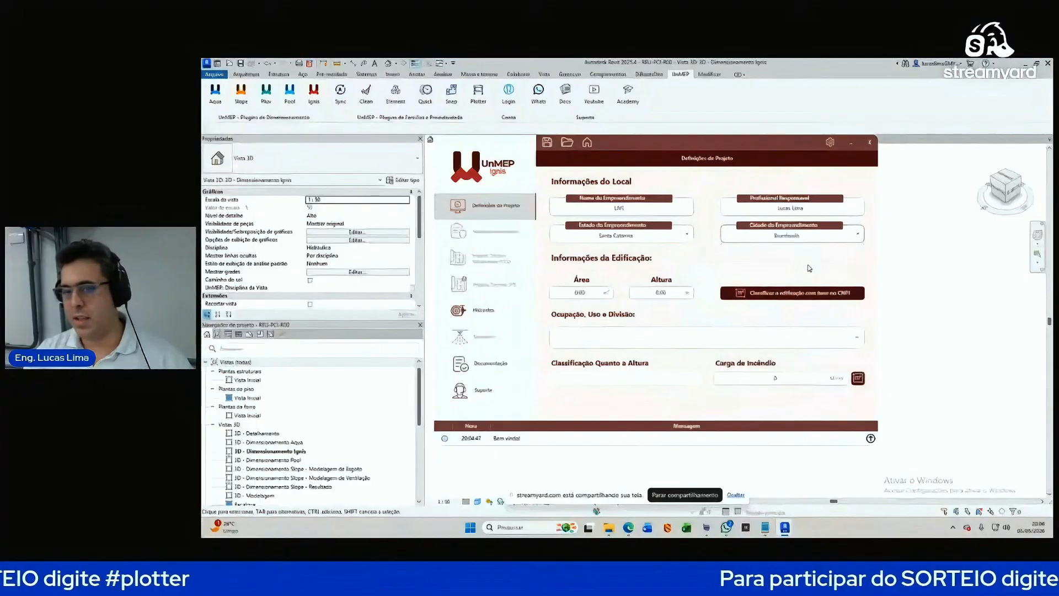
{"action": "left_click", "coordinate": [807, 236]}
{"action": "scroll", "coordinate": [808, 298], "scroll_direction": "down", "scroll_amount": 20}
{"action": "scroll", "coordinate": [806, 300], "scroll_direction": "up", "scroll_amount": 3}
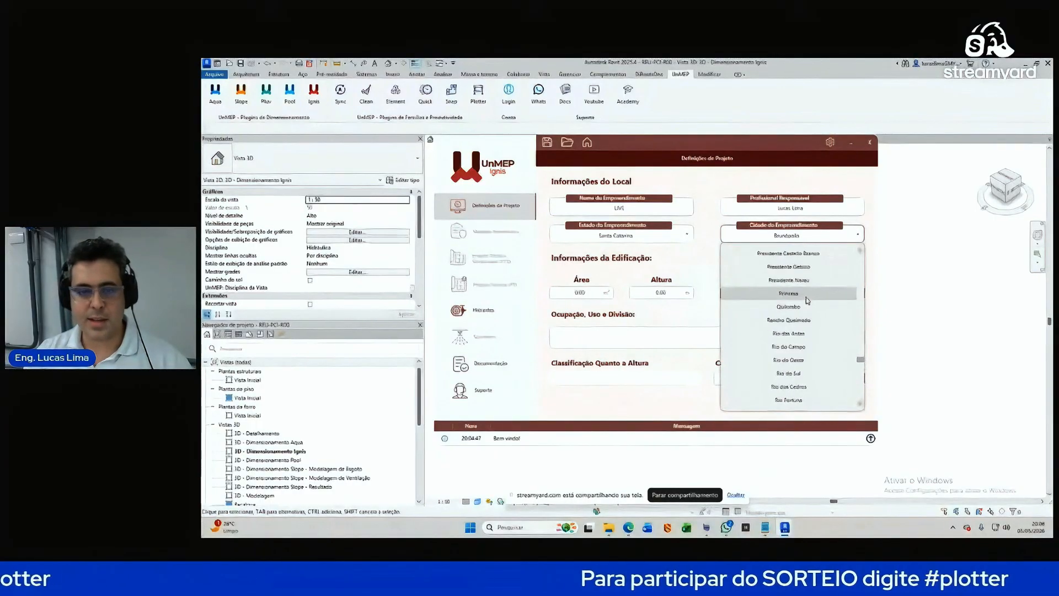
{"action": "left_click", "coordinate": [806, 299]}
Step: Enter the building area in the Área field
{"action": "left_click", "coordinate": [592, 293]}
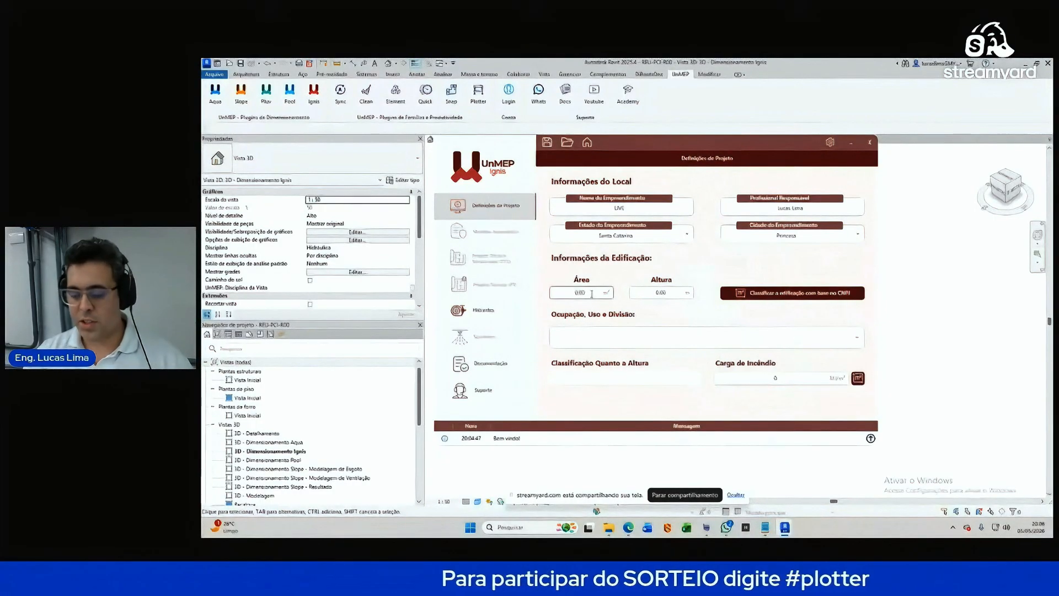
{"action": "type", "text": "1000"}
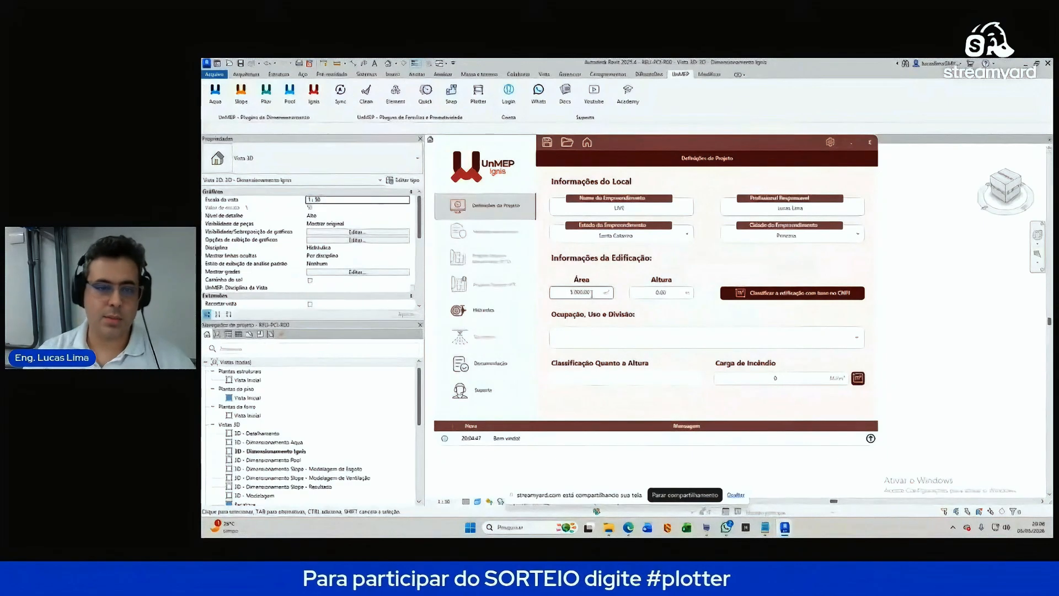
{"action": "left_click", "coordinate": [647, 298]}
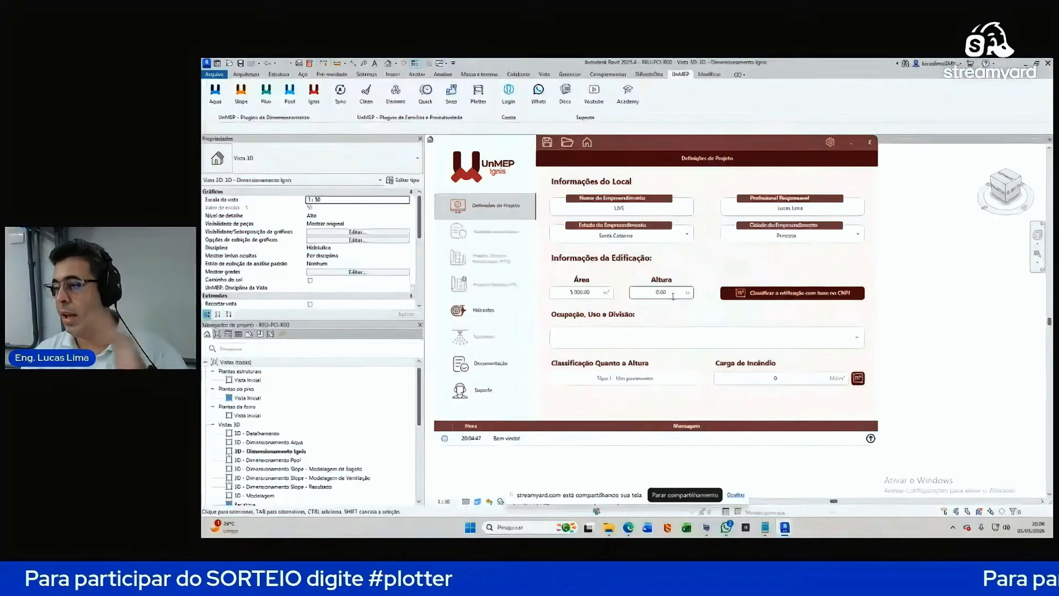
Step: Open the CNPJ-based building classification window, then close it unused
{"action": "left_click", "coordinate": [772, 294]}
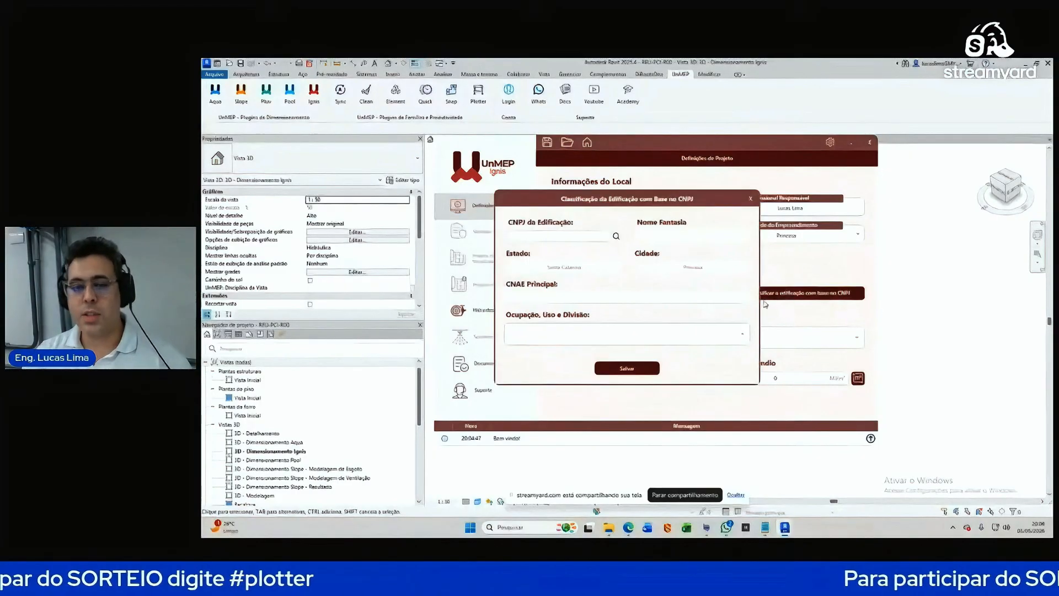
{"action": "left_click_drag", "start_coordinate": [726, 176], "coordinate": [732, 181]}
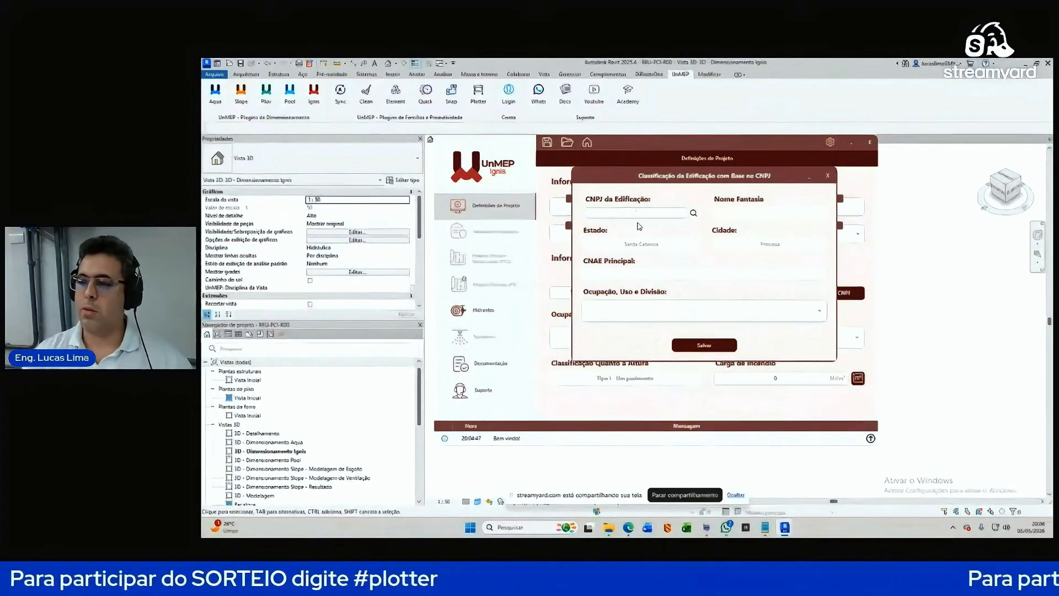
{"action": "left_click", "coordinate": [828, 176]}
Step: Set Ocupação, Uso e Divisão to Residencial A-2, vertical multifamily
{"action": "left_click", "coordinate": [677, 339]}
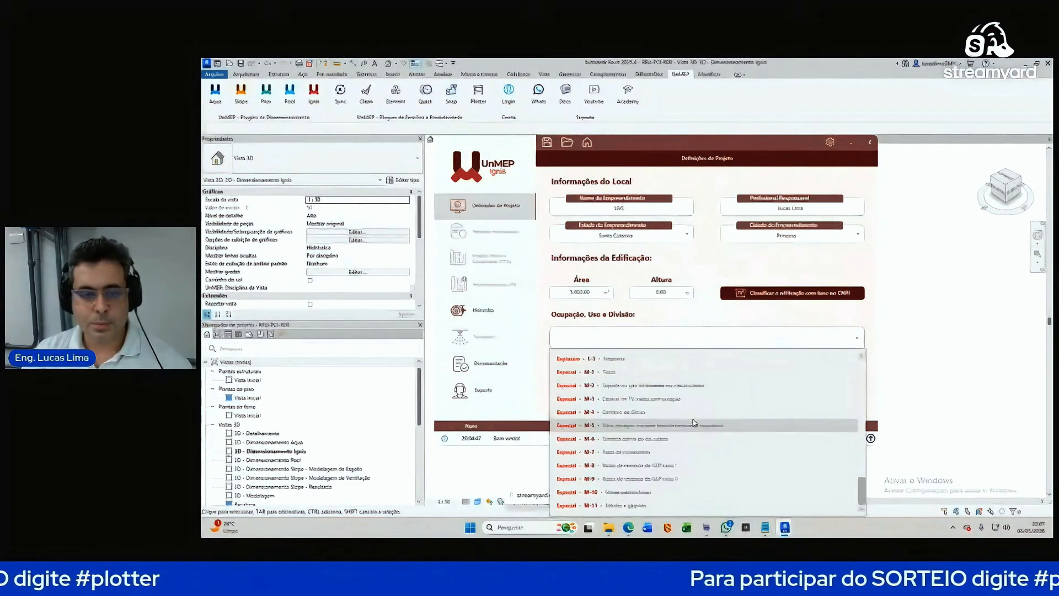
{"action": "scroll", "coordinate": [752, 417], "scroll_direction": "up", "scroll_amount": 5}
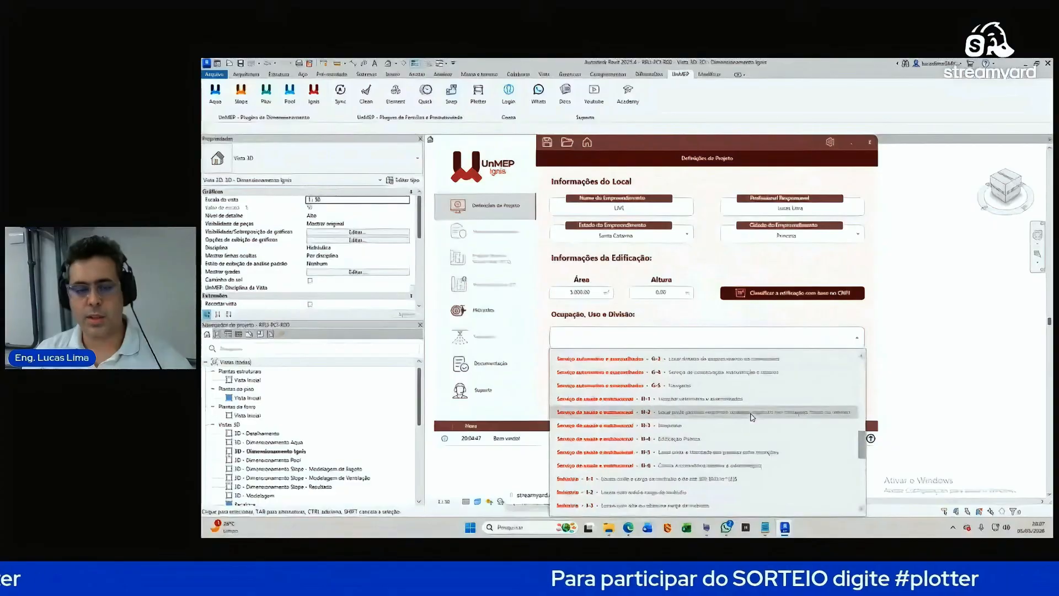
{"action": "scroll", "coordinate": [717, 424], "scroll_direction": "up", "scroll_amount": 10}
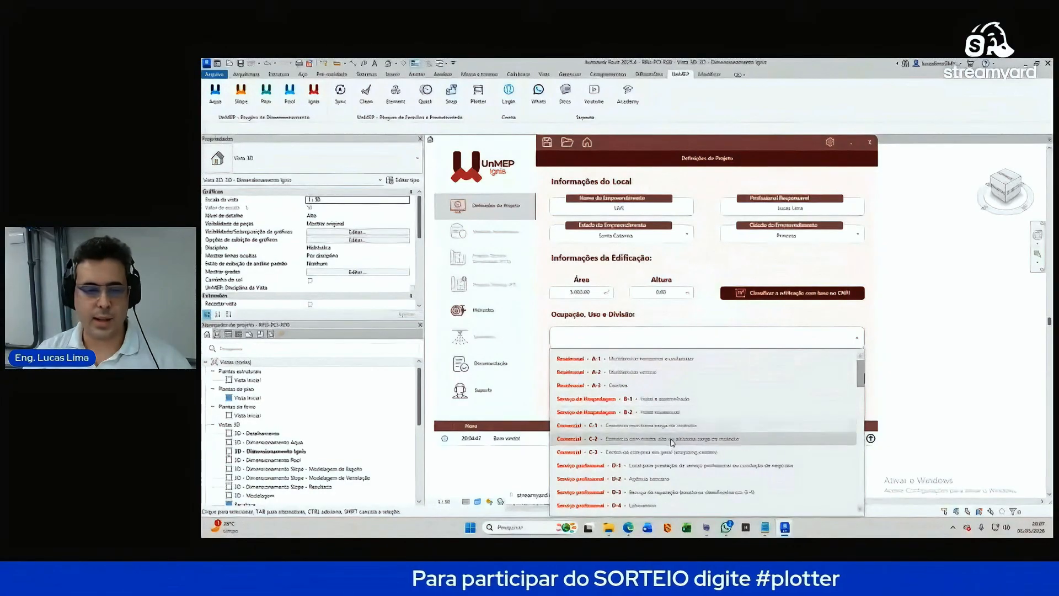
{"action": "left_click", "coordinate": [733, 372]}
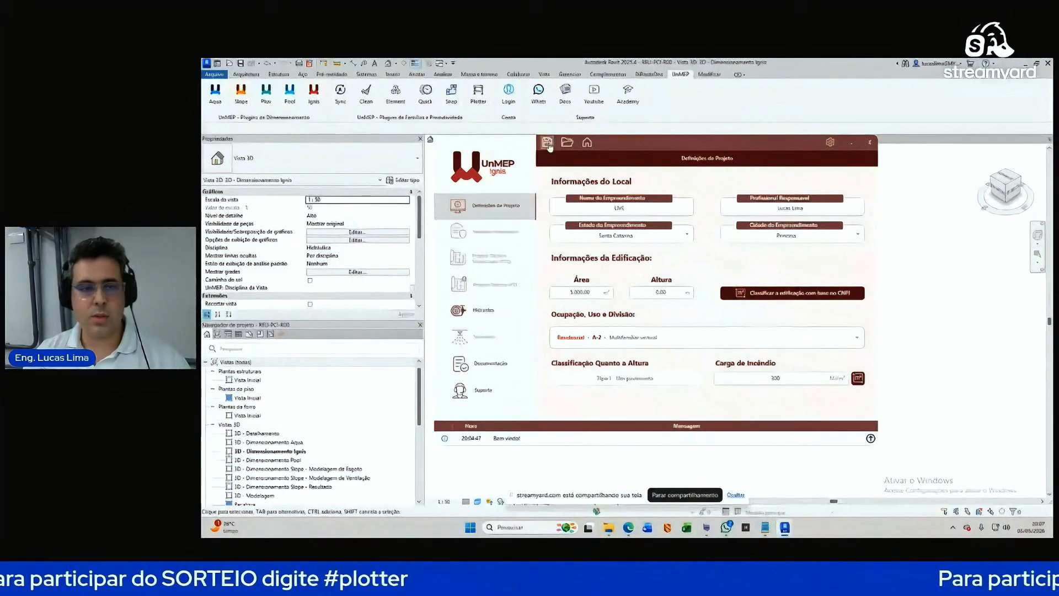
Step: Switch to the Ignis Hidrantes page and select the minimum nozzle pressure field, reading 5
{"action": "left_click", "coordinate": [492, 313]}
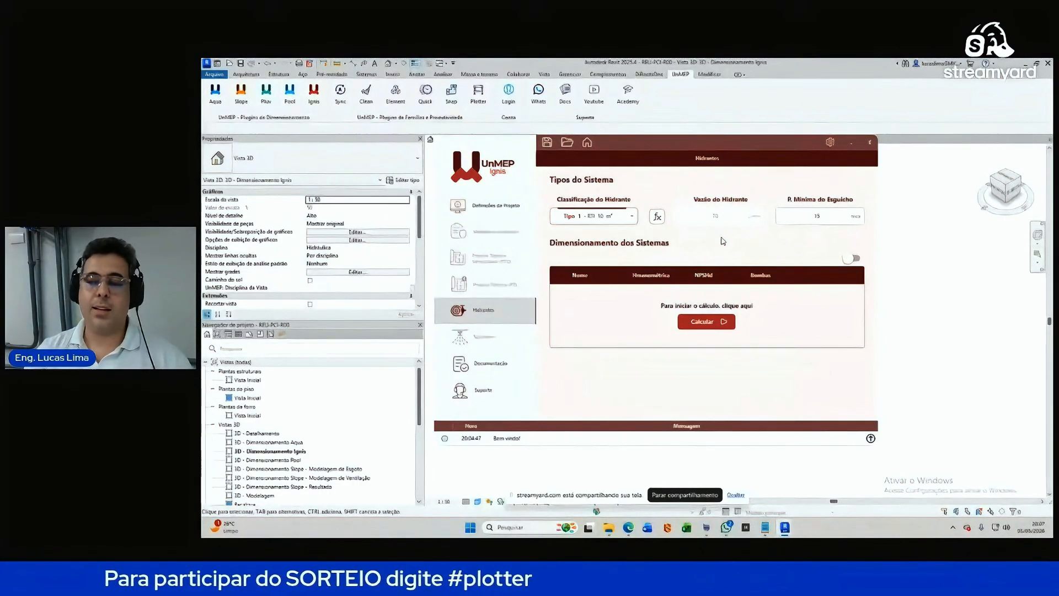
{"action": "left_click", "coordinate": [825, 216]}
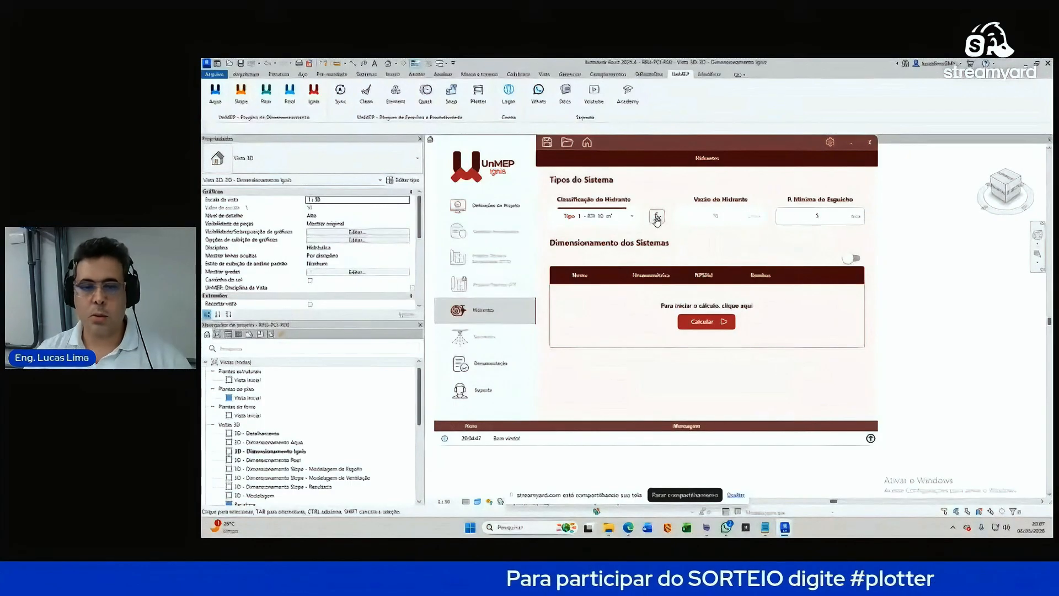
Step: Save the hydrant calculation parameters: hose diameter 40, hose length 30, minimum flow 80
{"action": "left_click", "coordinate": [657, 218]}
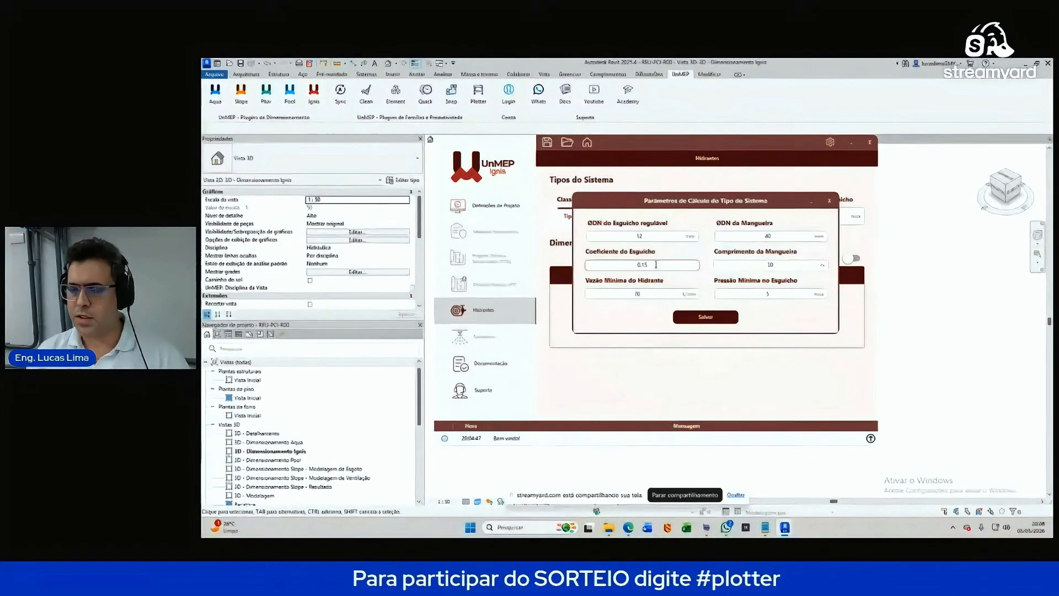
{"action": "left_click", "coordinate": [778, 264]}
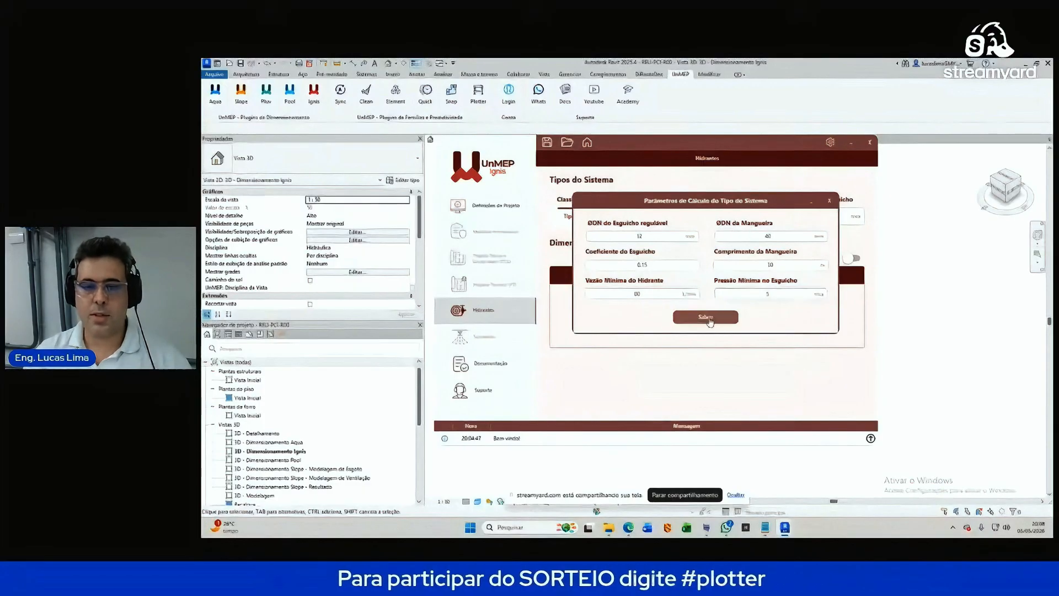
{"action": "left_click", "coordinate": [706, 318]}
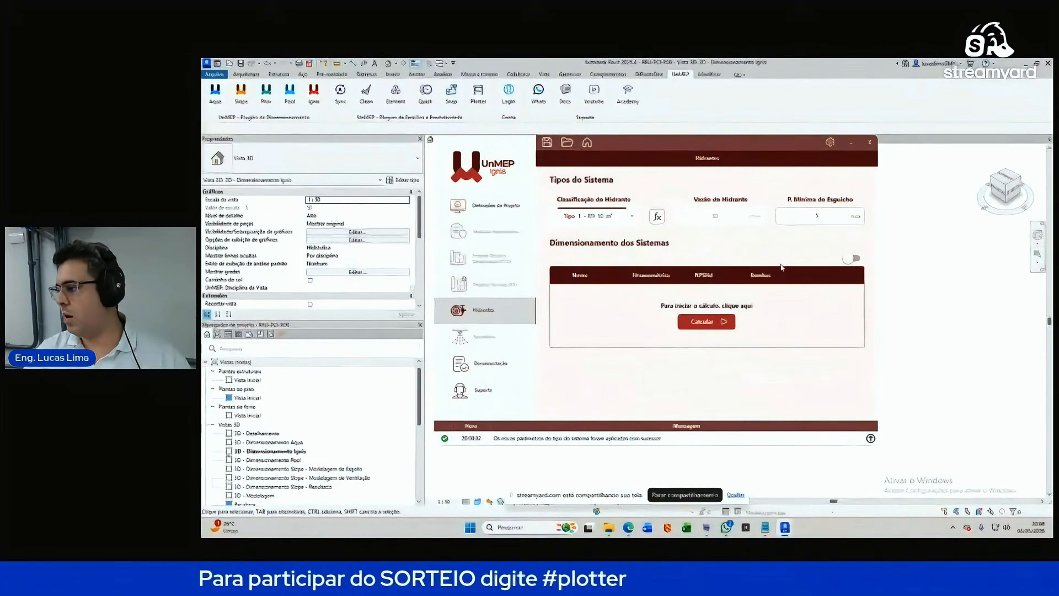
Step: Keep the hydrant classification on the Tipo 1 10 m³ type after trying 15 m³
{"action": "left_click", "coordinate": [629, 216]}
{"action": "left_click", "coordinate": [626, 227]}
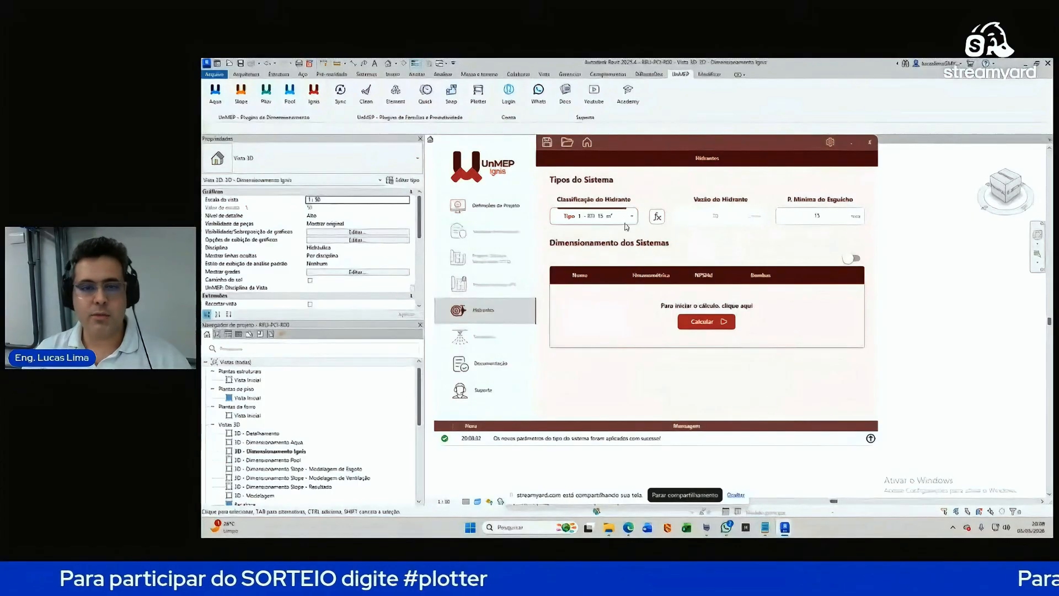
{"action": "left_click", "coordinate": [625, 219]}
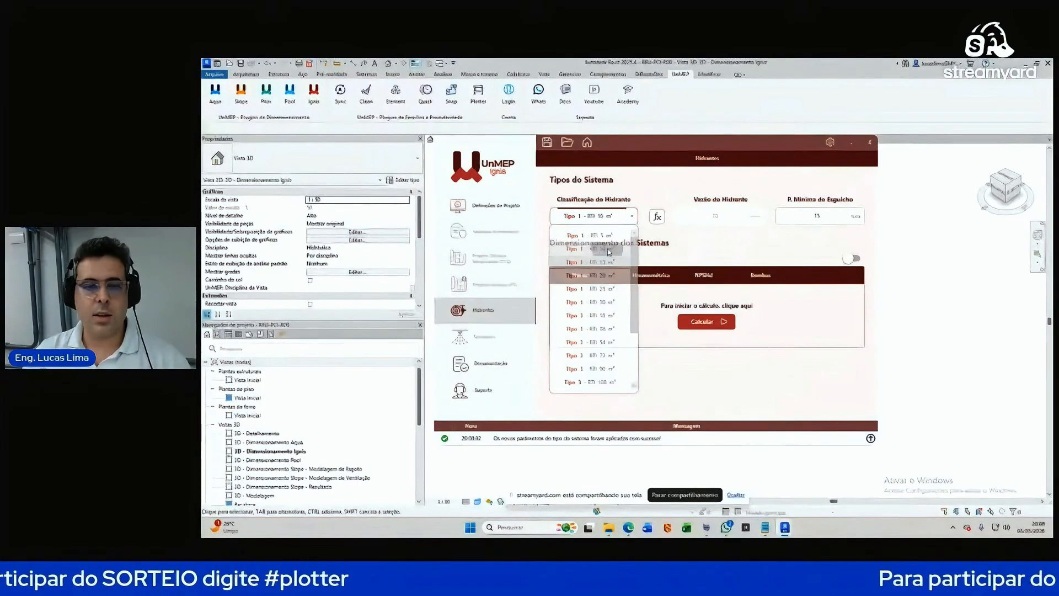
{"action": "left_click", "coordinate": [608, 252]}
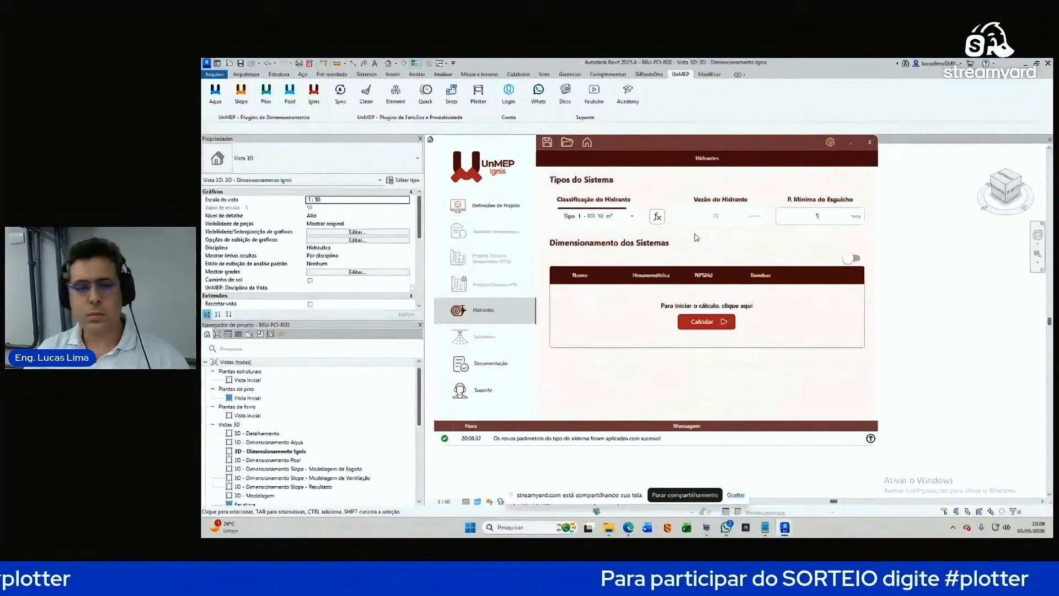
Step: Save Configurações de Hidrantes with pair analysis limited to 4 critical hydrants
{"action": "left_click", "coordinate": [830, 145]}
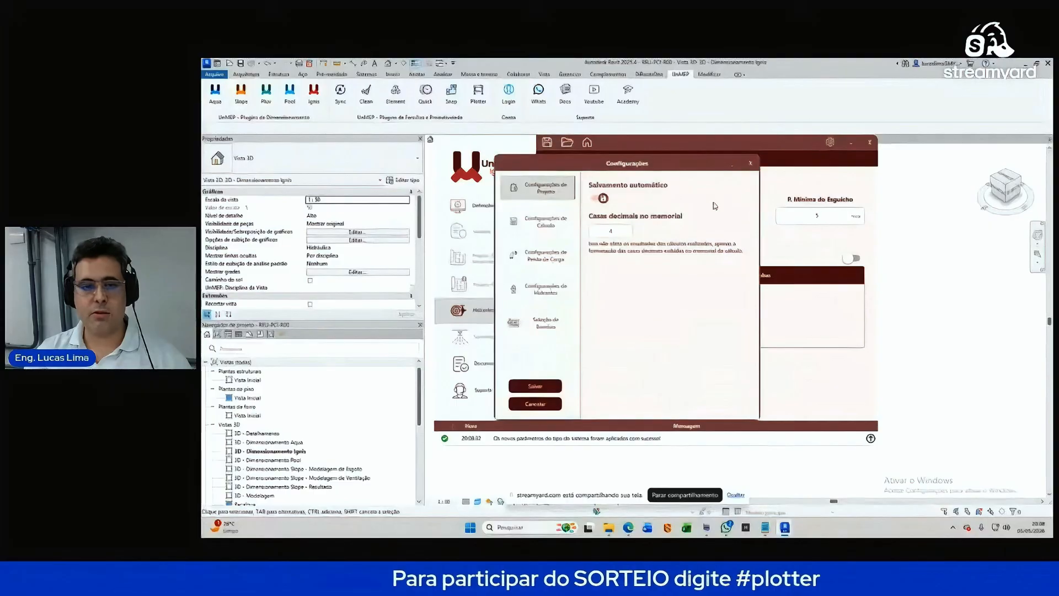
{"action": "left_click", "coordinate": [551, 295]}
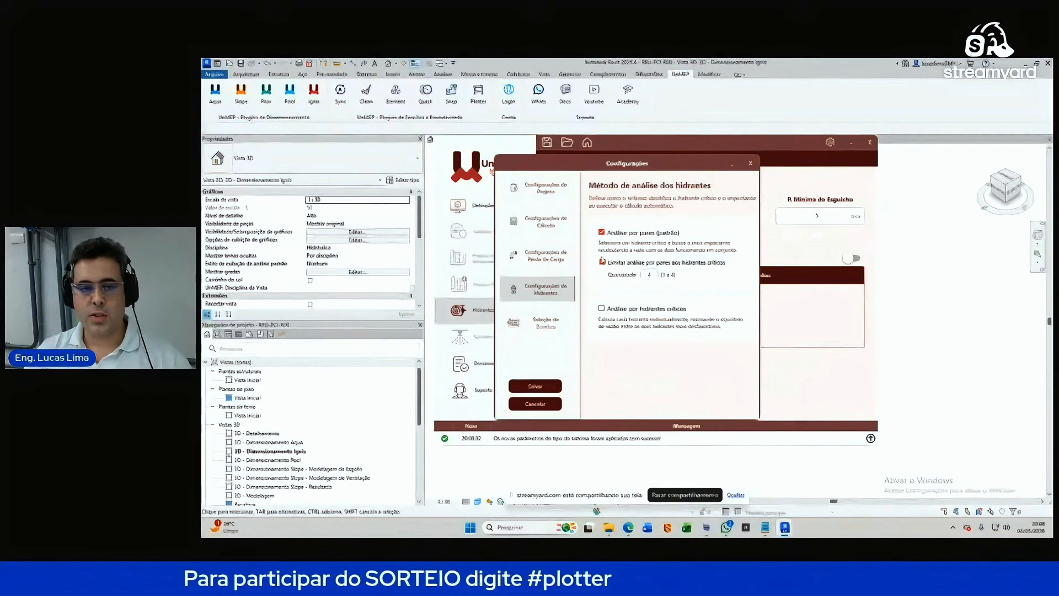
{"action": "left_click", "coordinate": [602, 263]}
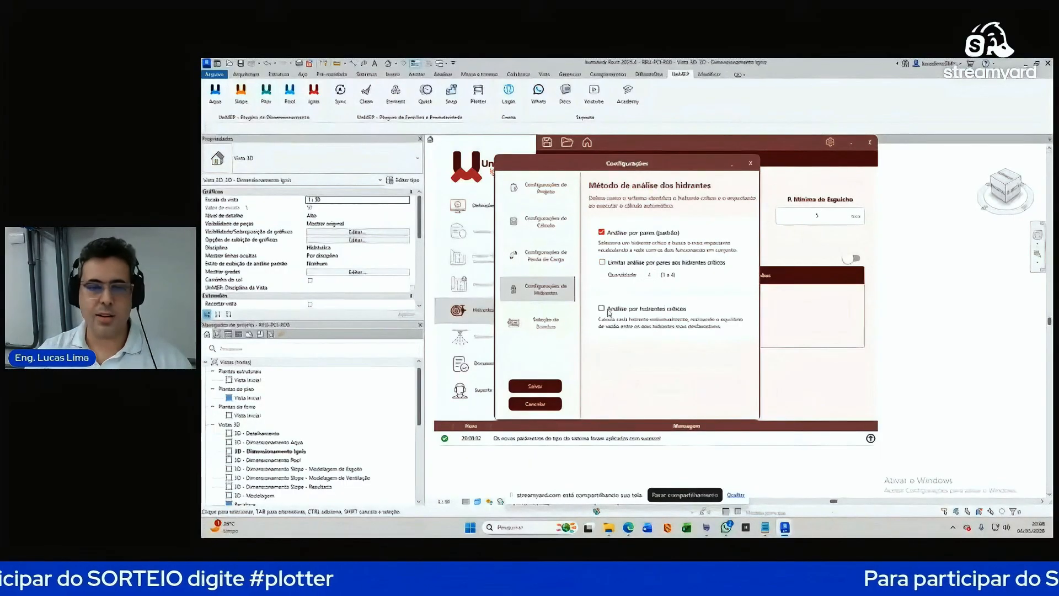
{"action": "left_click", "coordinate": [603, 263]}
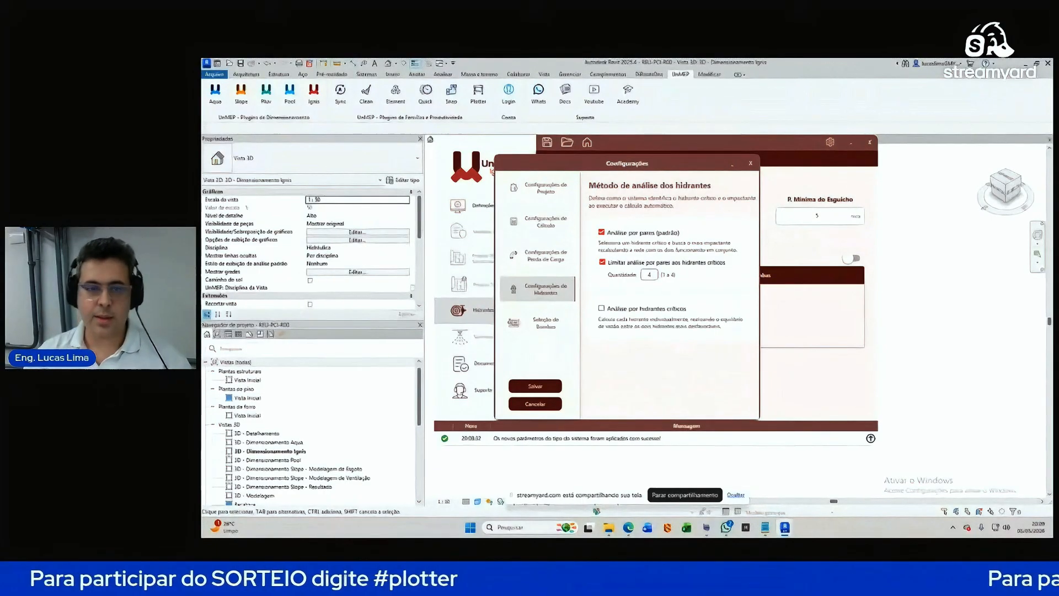
{"action": "left_click", "coordinate": [548, 387]}
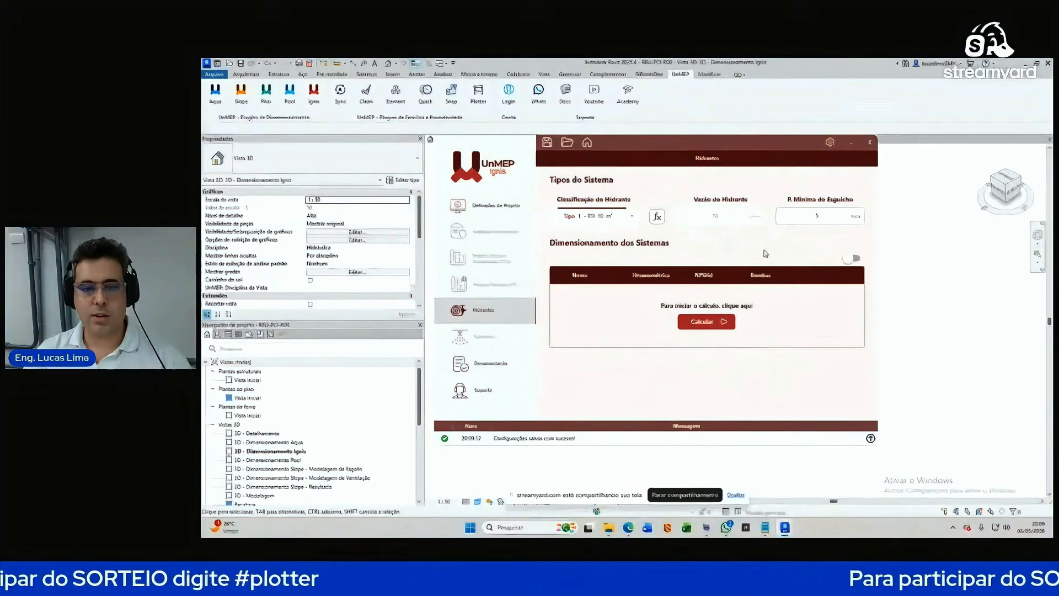
Step: Close the Hidrantes window and inspect the PE label on the pipe junction
{"action": "left_click", "coordinate": [870, 142]}
{"action": "scroll", "coordinate": [750, 293], "scroll_direction": "up", "scroll_amount": 5}
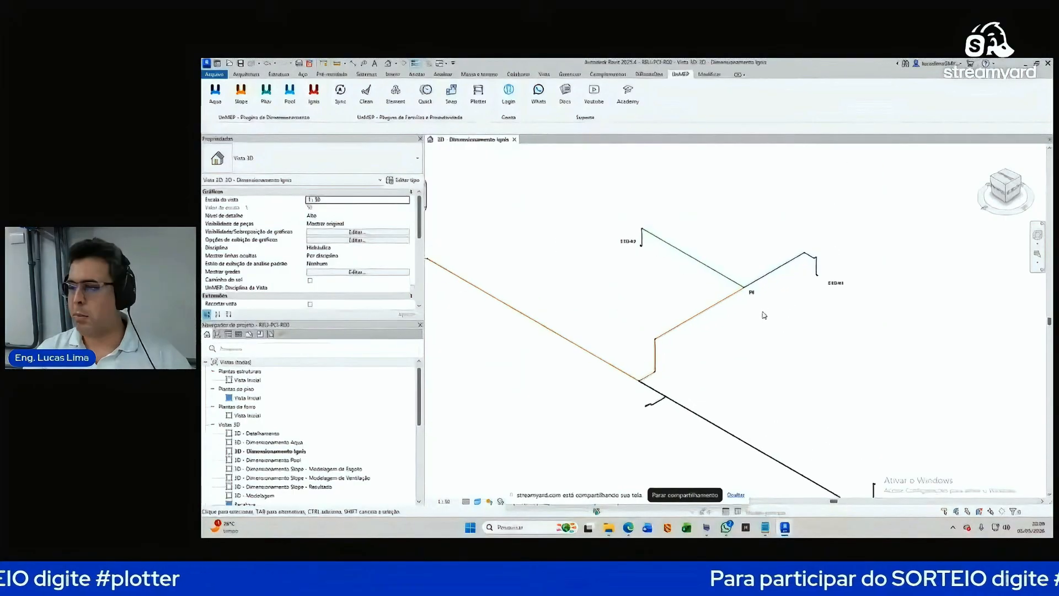
{"action": "left_click", "coordinate": [728, 288]}
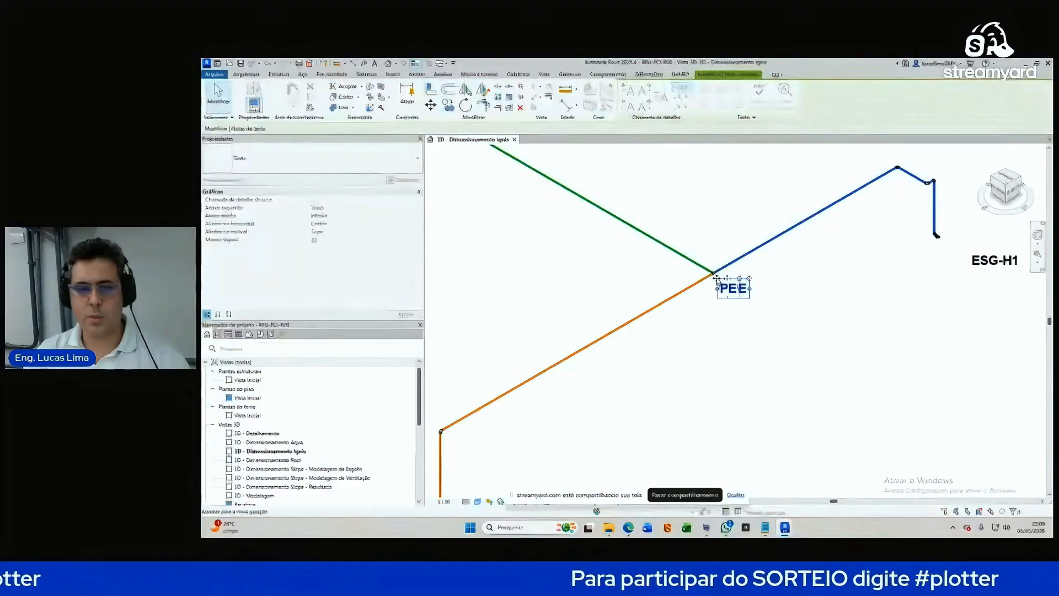
{"action": "scroll", "coordinate": [792, 333], "scroll_direction": "down", "scroll_amount": 6}
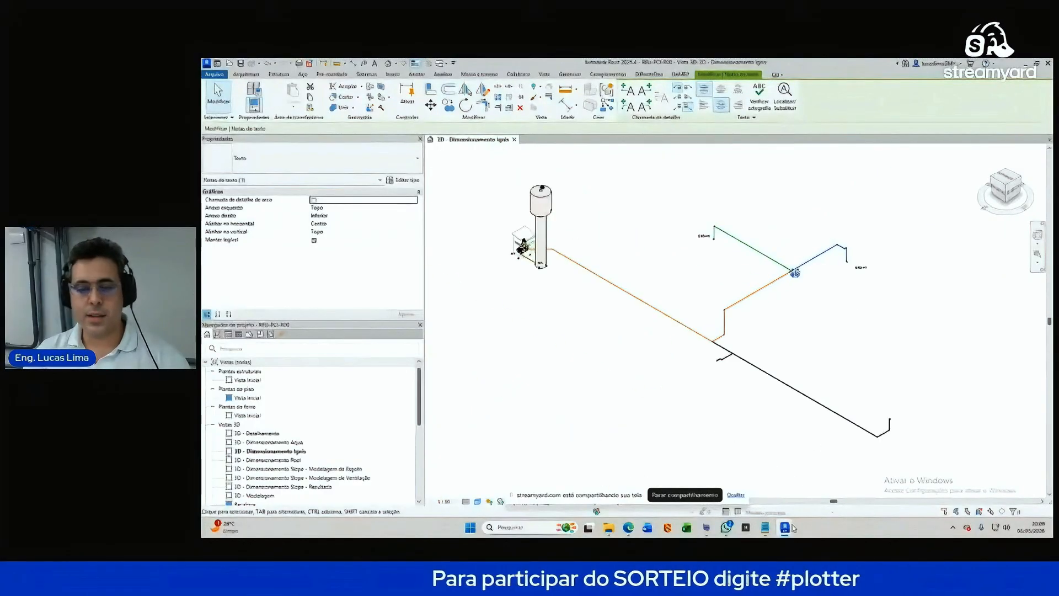
Step: Run the hydrant calculation, review the log, and locate Hidrante 2's piping in 3D
{"action": "mouse_move", "coordinate": [784, 527]}
{"action": "left_click", "coordinate": [833, 475]}
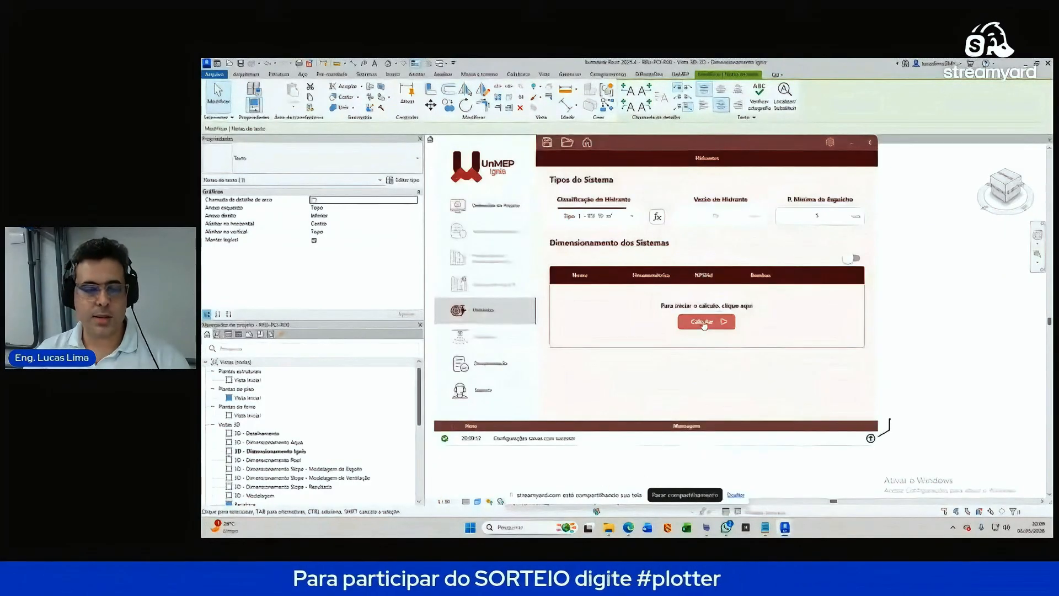
{"action": "left_click", "coordinate": [704, 323]}
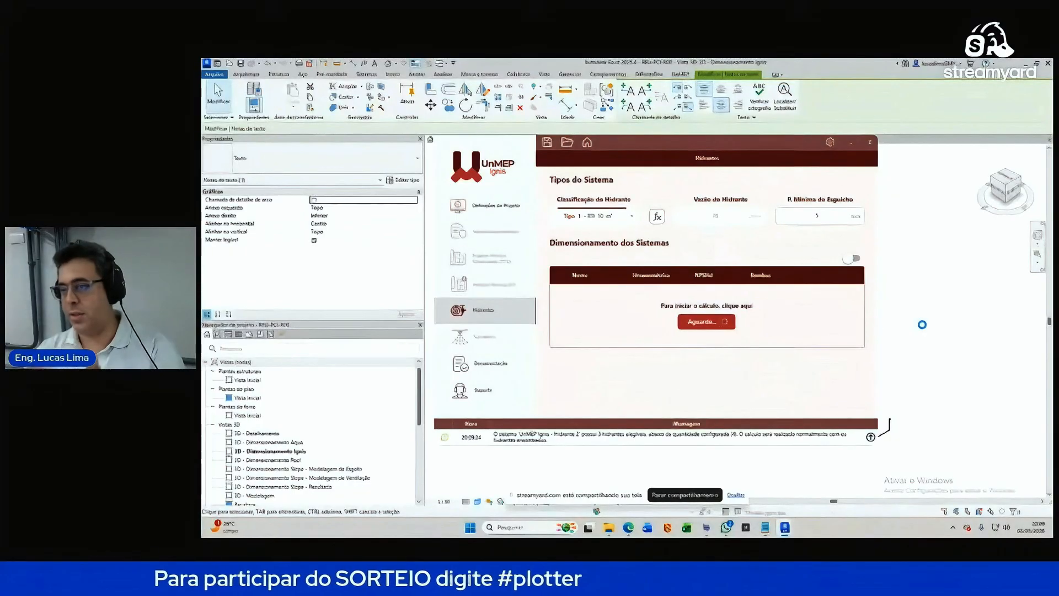
{"action": "left_click", "coordinate": [870, 438]}
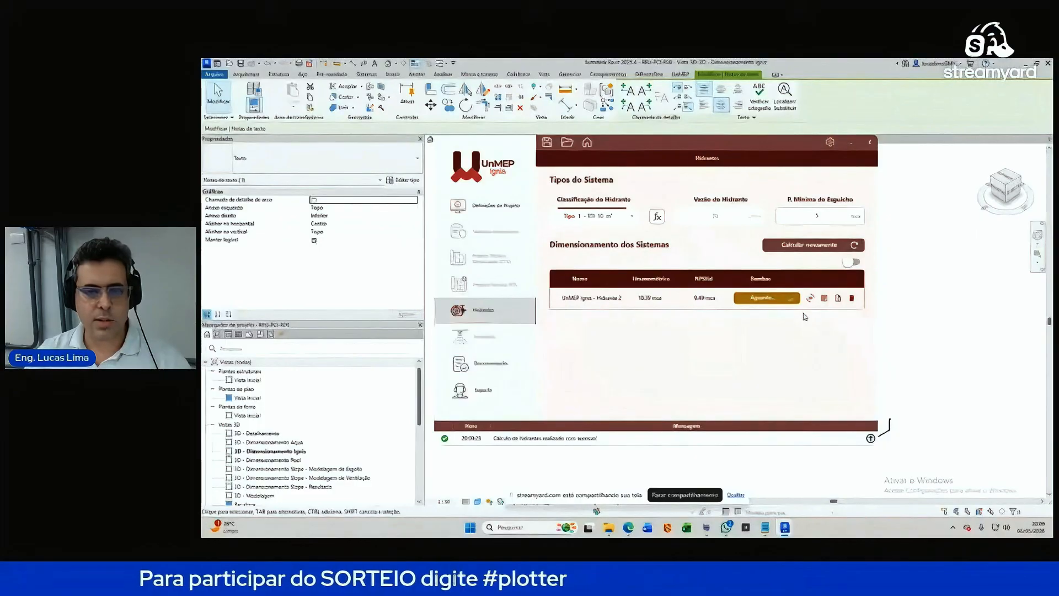
{"action": "left_click", "coordinate": [812, 299]}
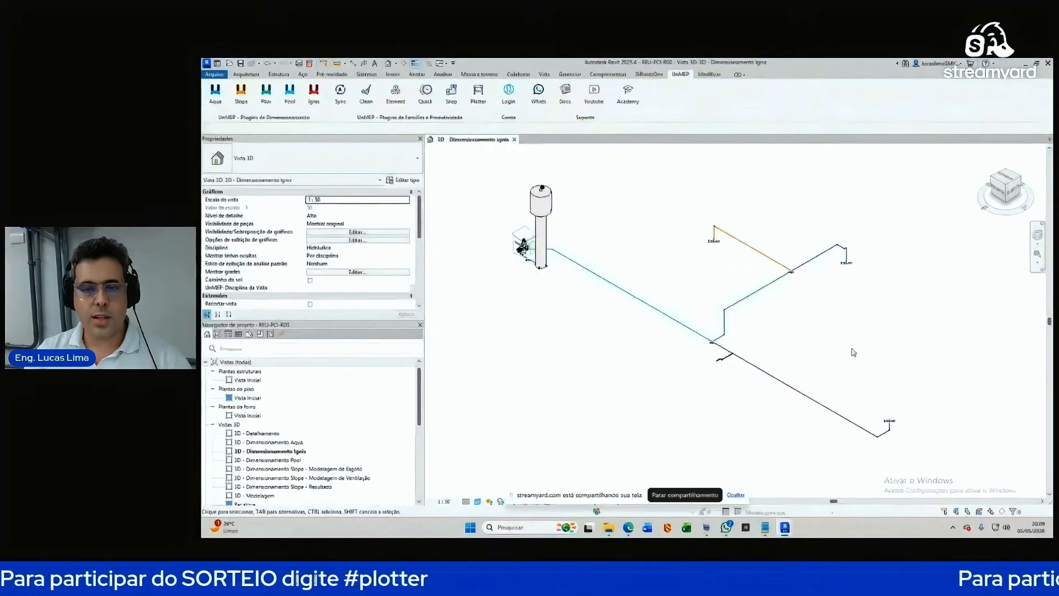
Step: Move the ESG-H1, ESG-H2 and PE1 labels clear beside their pipes
{"action": "middle_click_drag", "start_coordinate": [811, 208], "coordinate": [811, 386]}
{"action": "scroll", "coordinate": [822, 321], "scroll_direction": "up", "scroll_amount": 3}
{"action": "left_click", "coordinate": [812, 334]}
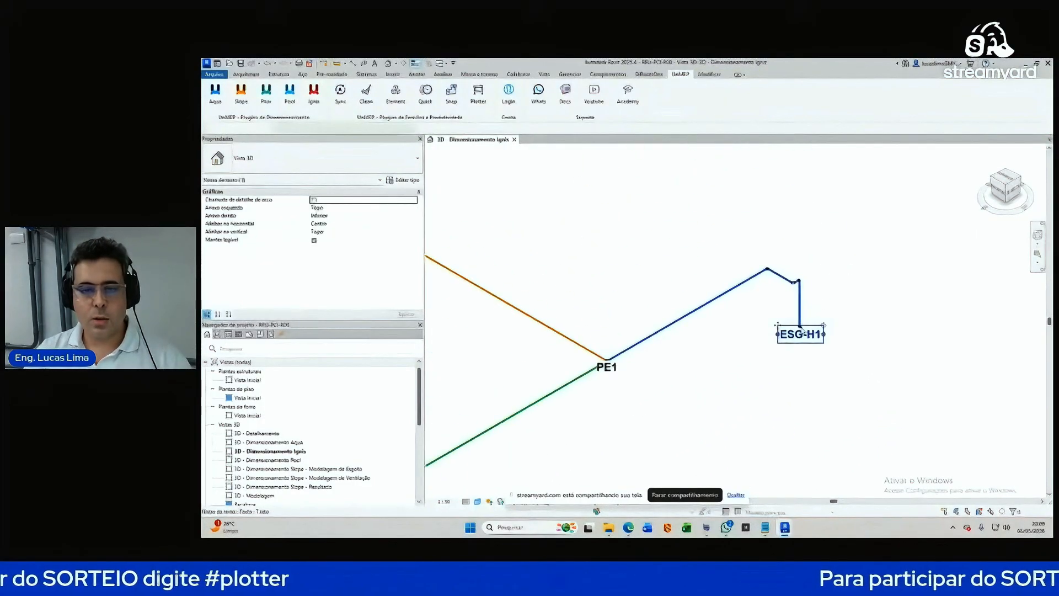
{"action": "left_click_drag", "start_coordinate": [781, 327], "coordinate": [821, 326]}
{"action": "scroll", "coordinate": [791, 364], "scroll_direction": "down", "scroll_amount": 4}
{"action": "scroll", "coordinate": [510, 309], "scroll_direction": "up", "scroll_amount": 3}
{"action": "left_click", "coordinate": [530, 298]}
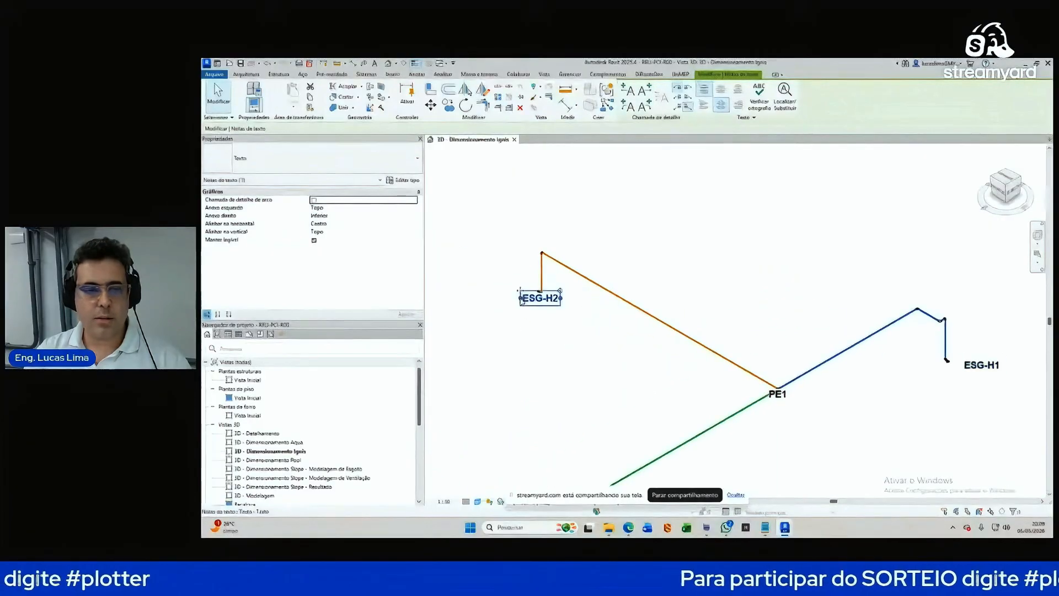
{"action": "left_click_drag", "start_coordinate": [514, 288], "coordinate": [478, 274]}
{"action": "scroll", "coordinate": [654, 215], "scroll_direction": "down", "scroll_amount": 6}
{"action": "scroll", "coordinate": [706, 290], "scroll_direction": "up", "scroll_amount": 8}
{"action": "left_click", "coordinate": [708, 283]}
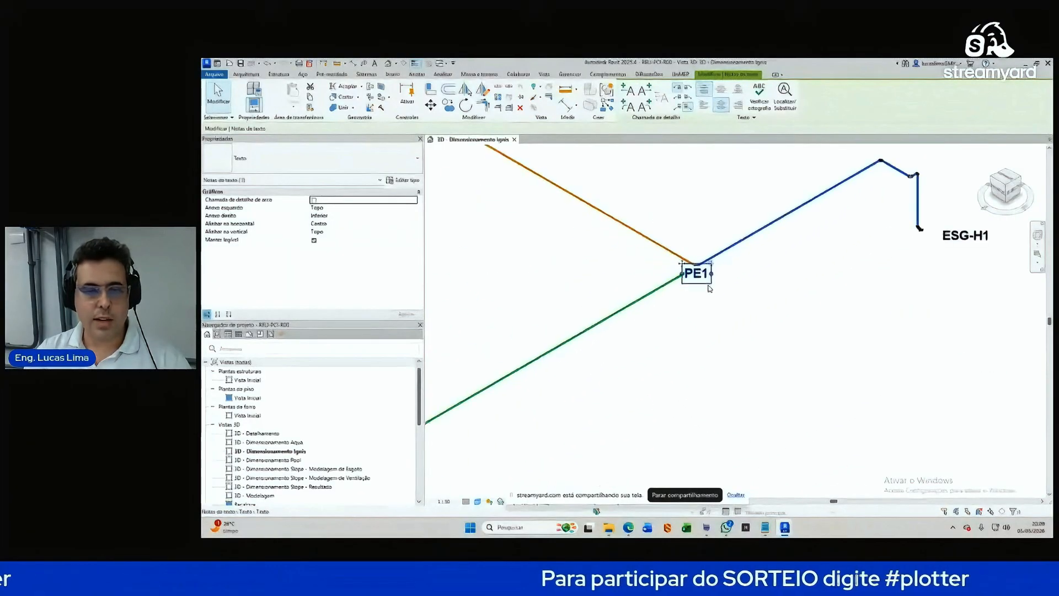
{"action": "left_click_drag", "start_coordinate": [682, 267], "coordinate": [701, 276]}
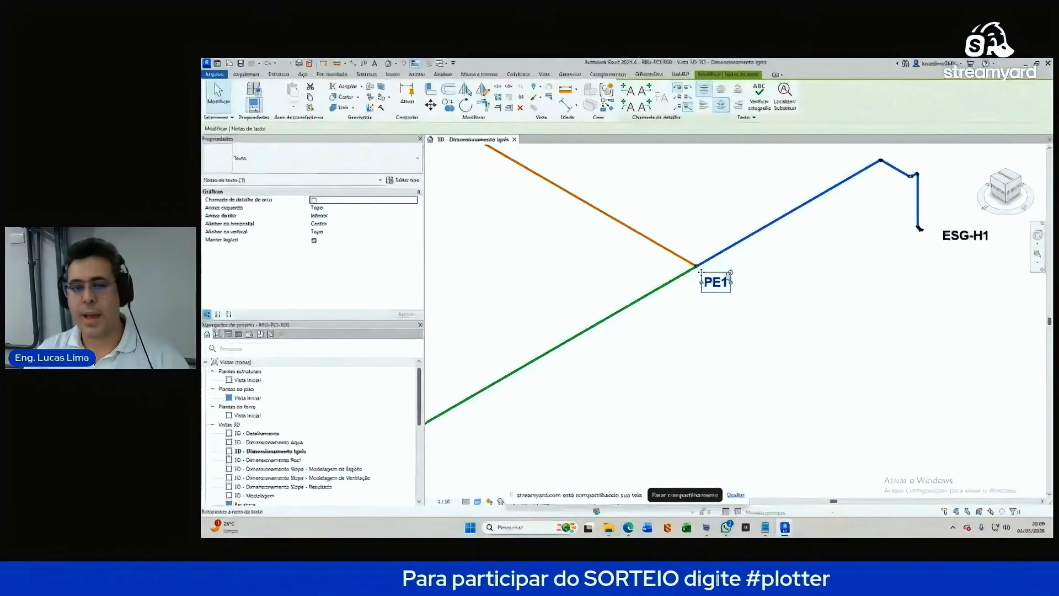
Step: Move the ESG-H3 label up-right and the PE label left of its junction
{"action": "scroll", "coordinate": [864, 261], "scroll_direction": "down", "scroll_amount": 3}
{"action": "left_click", "coordinate": [907, 246]}
{"action": "middle_click_drag", "start_coordinate": [752, 352], "coordinate": [768, 272]}
{"action": "left_click", "coordinate": [893, 391]}
{"action": "scroll", "coordinate": [882, 392], "scroll_direction": "up", "scroll_amount": 1}
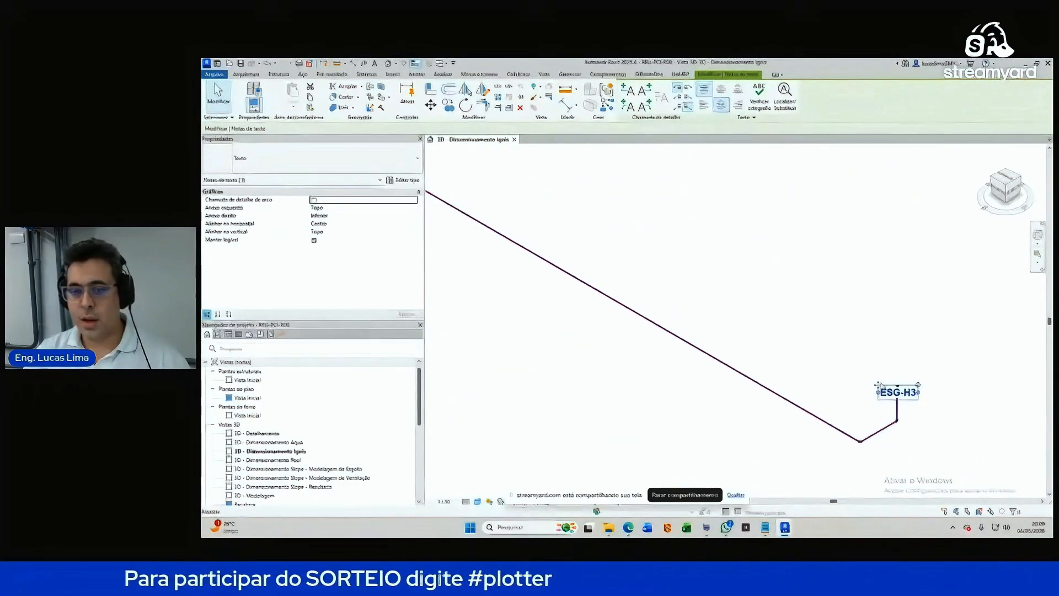
{"action": "left_click_drag", "start_coordinate": [881, 392], "coordinate": [915, 381]}
{"action": "middle_click_drag", "start_coordinate": [939, 419], "coordinate": [927, 365]}
{"action": "scroll", "coordinate": [932, 396], "scroll_direction": "down", "scroll_amount": 2}
{"action": "scroll", "coordinate": [651, 266], "scroll_direction": "up", "scroll_amount": 4}
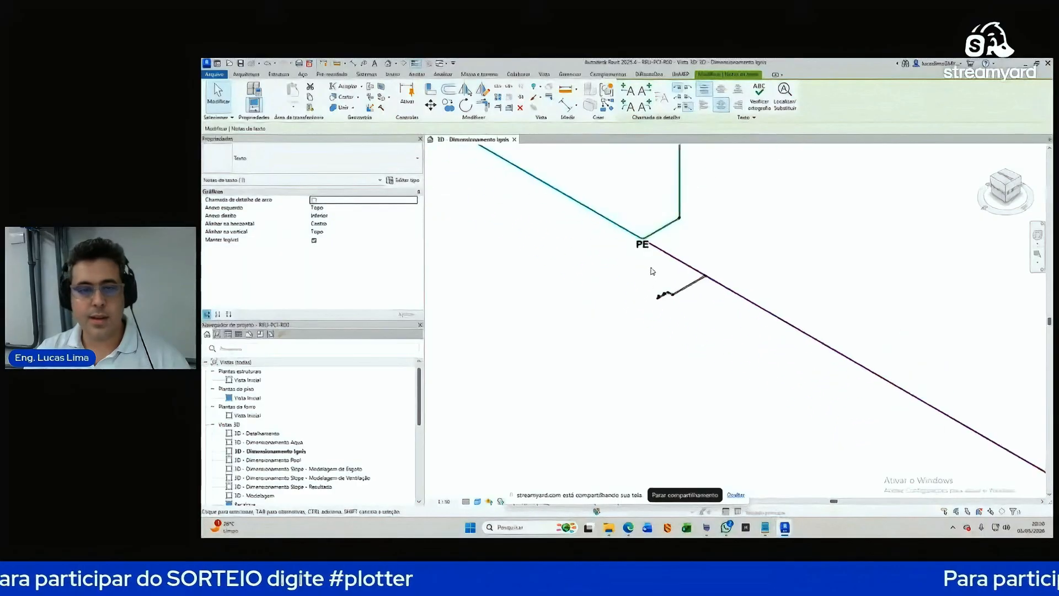
{"action": "left_click", "coordinate": [641, 237]}
{"action": "left_click_drag", "start_coordinate": [625, 224], "coordinate": [594, 222]}
{"action": "scroll", "coordinate": [603, 317], "scroll_direction": "down", "scroll_amount": 5}
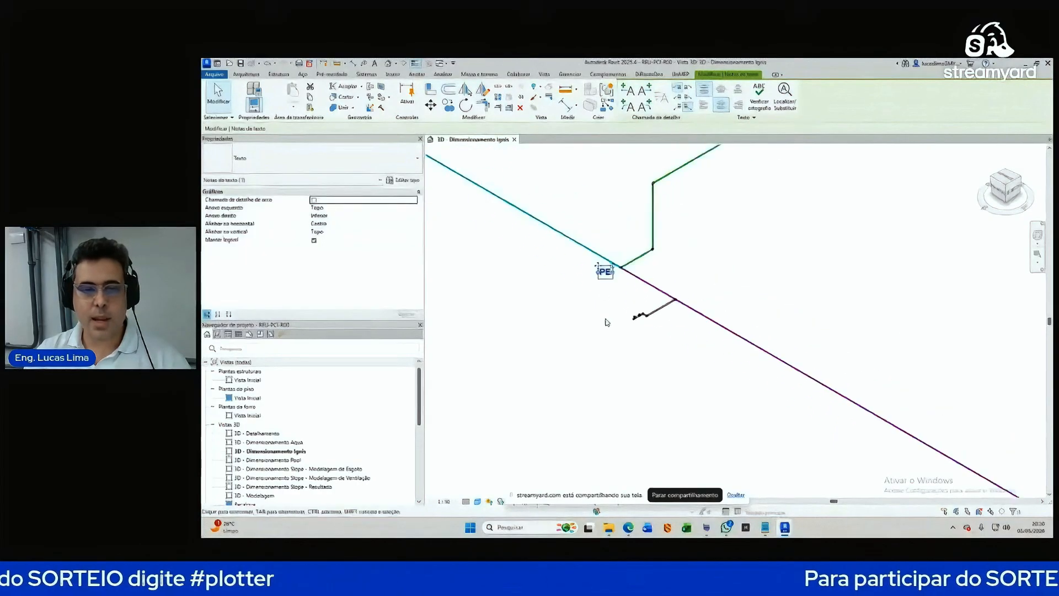
Step: Pan and zoom around the PE1 junction and ESG-H2 label to check placement
{"action": "middle_click_drag", "start_coordinate": [795, 227], "coordinate": [798, 292]}
{"action": "scroll", "coordinate": [737, 261], "scroll_direction": "up", "scroll_amount": 3}
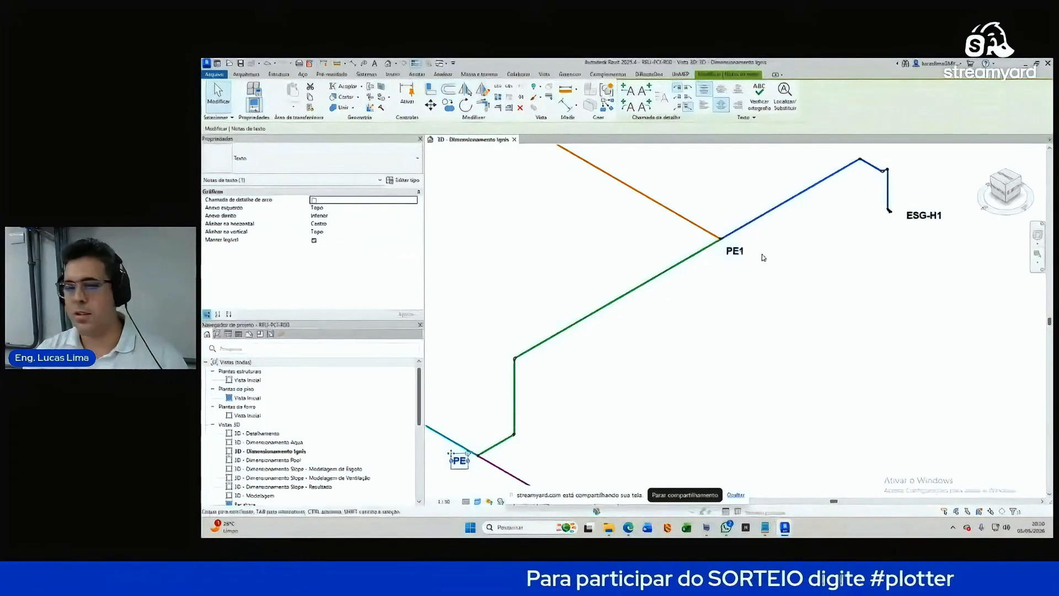
{"action": "scroll", "coordinate": [763, 257], "scroll_direction": "down", "scroll_amount": 2}
{"action": "scroll", "coordinate": [850, 235], "scroll_direction": "up", "scroll_amount": 2}
{"action": "middle_click_drag", "start_coordinate": [899, 239], "coordinate": [901, 274]}
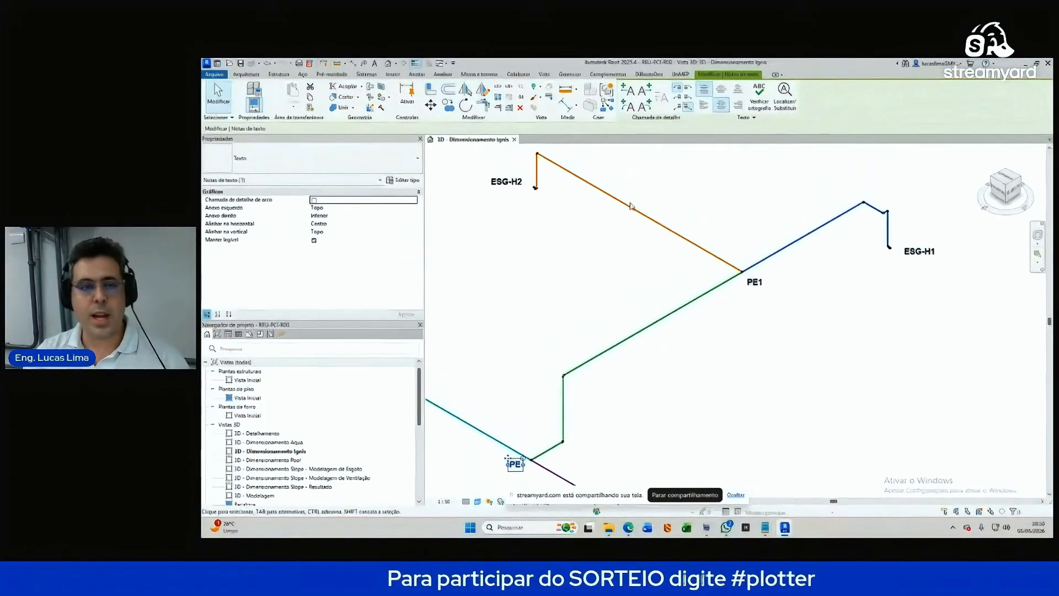
{"action": "scroll", "coordinate": [659, 166], "scroll_direction": "down", "scroll_amount": 3}
{"action": "scroll", "coordinate": [574, 339], "scroll_direction": "up", "scroll_amount": 3}
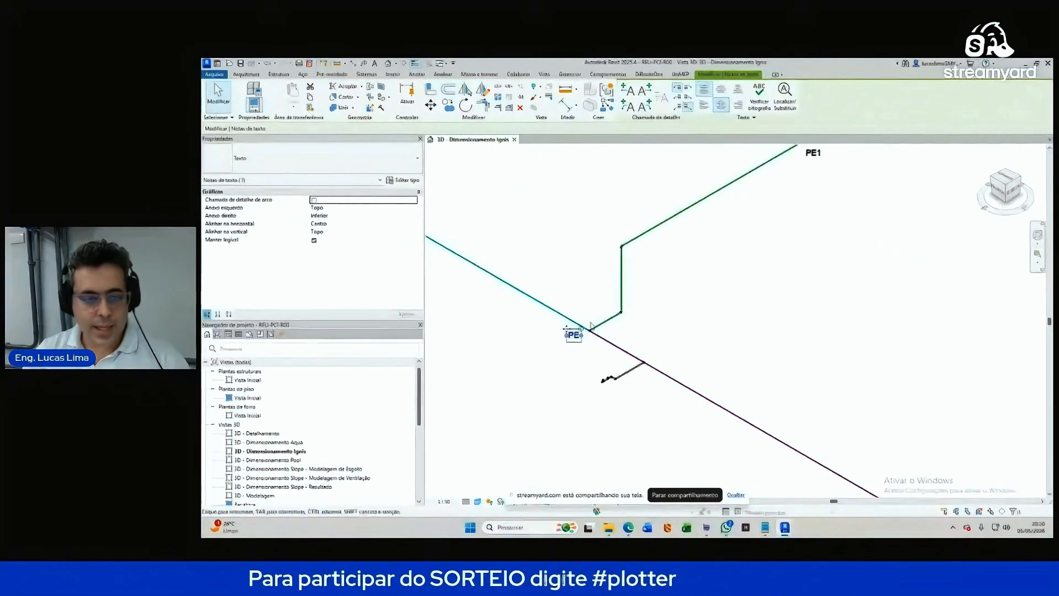
{"action": "scroll", "coordinate": [590, 325], "scroll_direction": "down", "scroll_amount": 3}
{"action": "scroll", "coordinate": [872, 422], "scroll_direction": "up", "scroll_amount": 3}
{"action": "scroll", "coordinate": [873, 419], "scroll_direction": "down", "scroll_amount": 2}
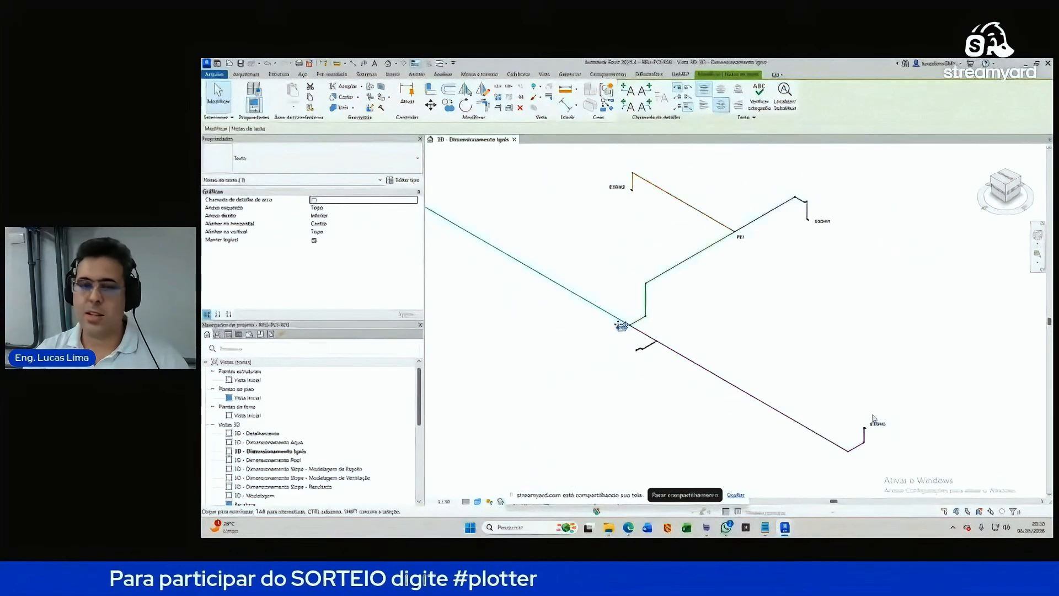
{"action": "left_click", "coordinate": [786, 526]}
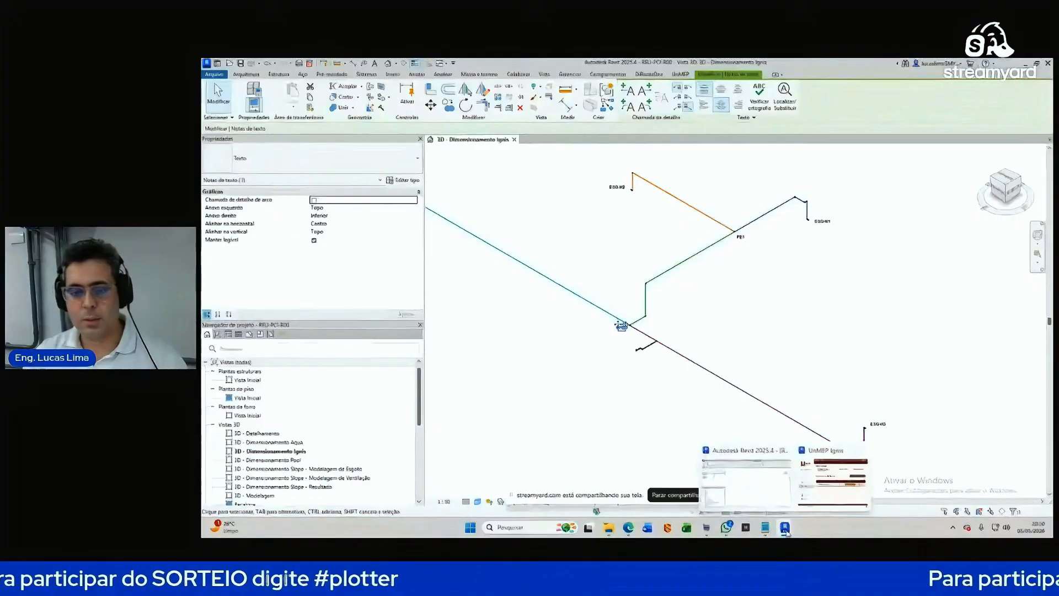
{"action": "left_click", "coordinate": [838, 473]}
{"action": "left_click", "coordinate": [824, 299]}
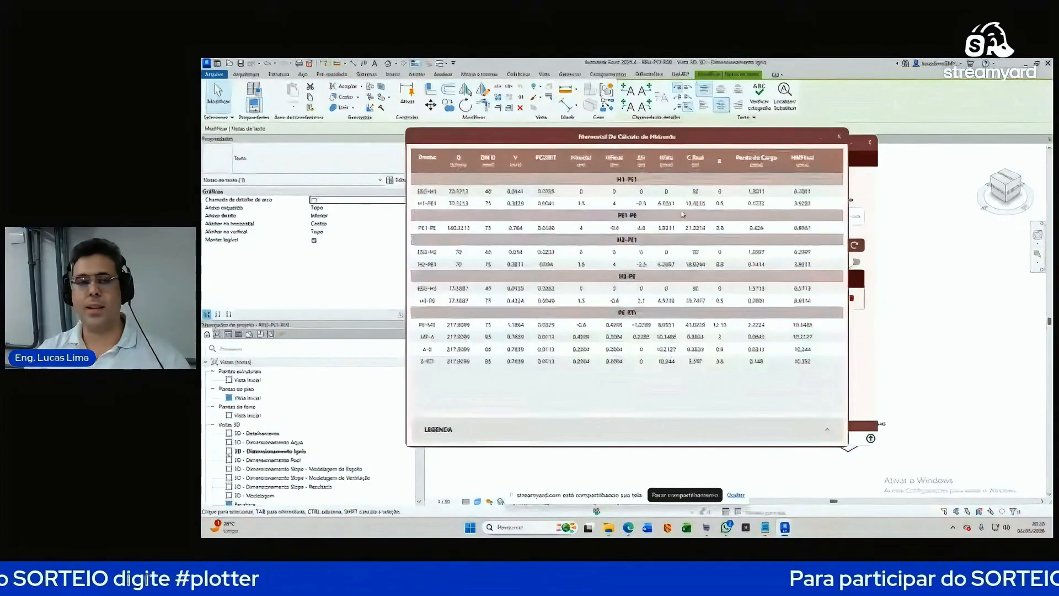
{"action": "left_click_drag", "start_coordinate": [634, 139], "coordinate": [700, 140]}
{"action": "left_click", "coordinate": [493, 207]}
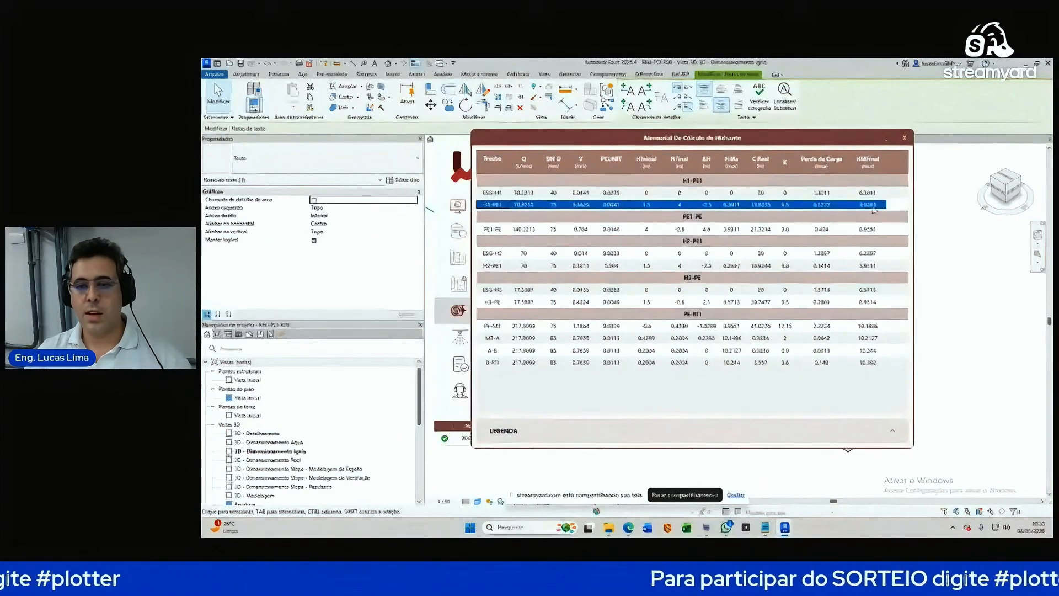
{"action": "left_click", "coordinate": [870, 267]}
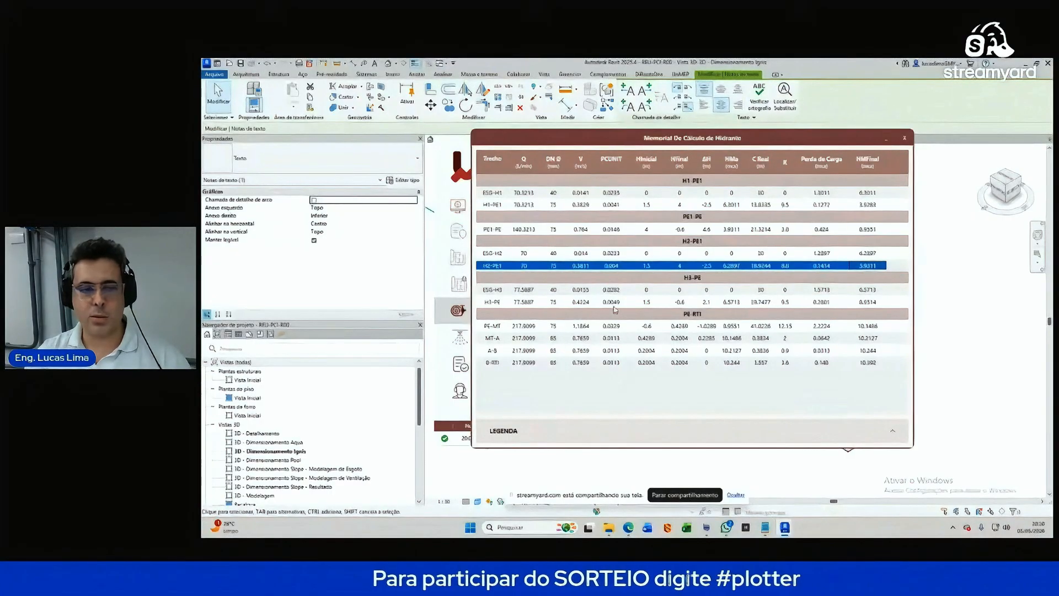
{"action": "left_click", "coordinate": [873, 303]}
{"action": "left_click", "coordinate": [867, 231]}
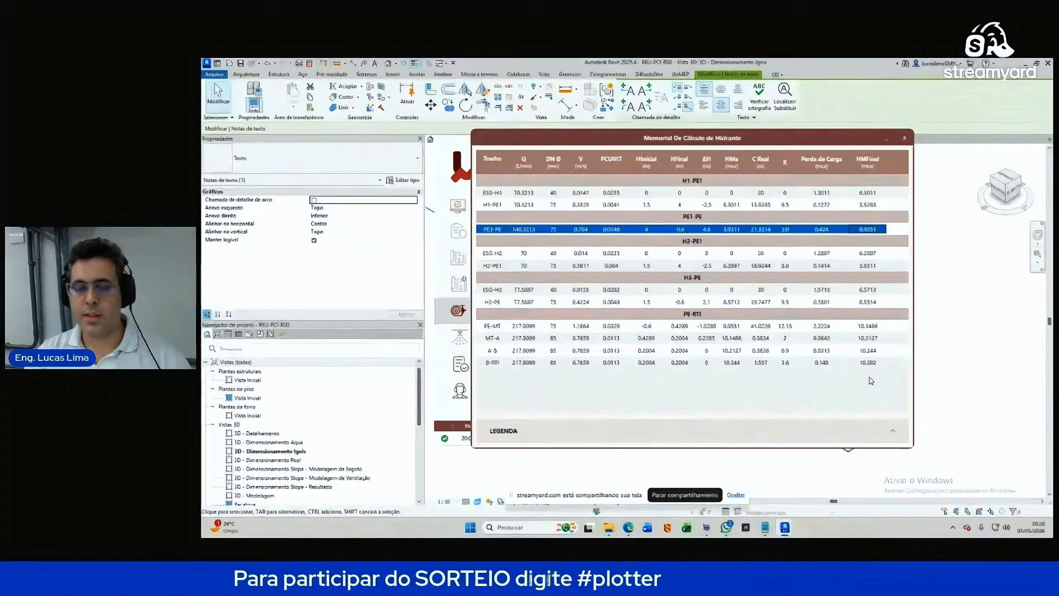
{"action": "left_click", "coordinate": [495, 364]}
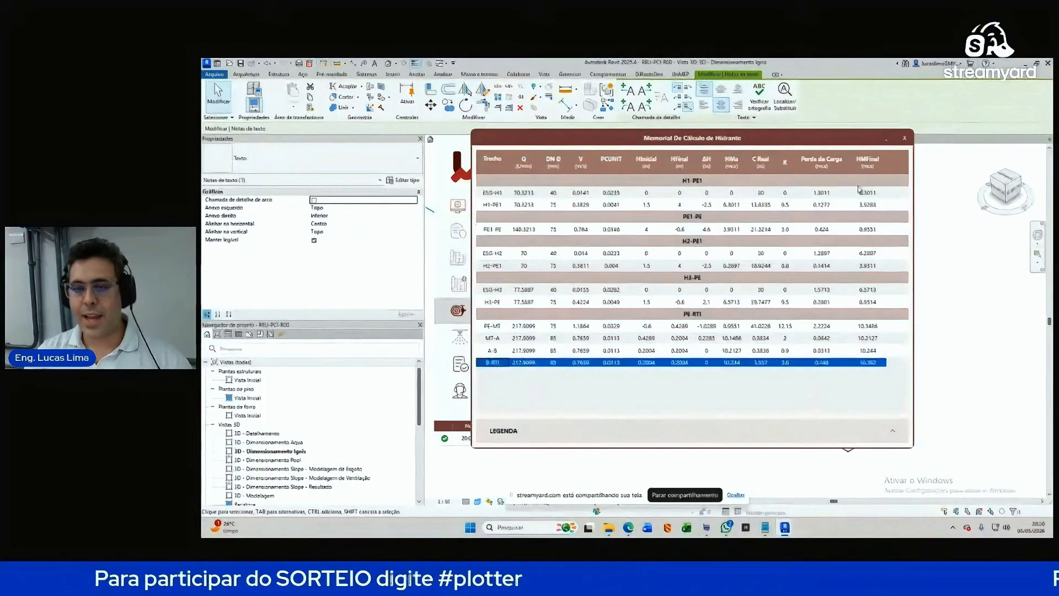
{"action": "left_click", "coordinate": [904, 139]}
{"action": "left_click", "coordinate": [851, 142]}
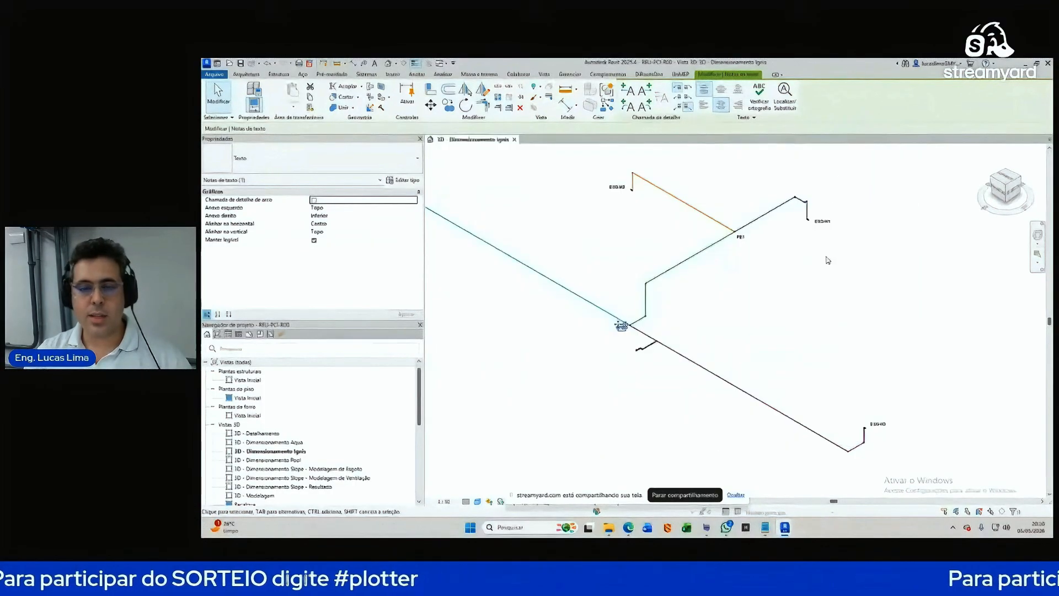
Step: Drag the B tag down-left and the A tag right to uncover MT
{"action": "left_click", "coordinate": [824, 342]}
{"action": "scroll", "coordinate": [563, 250], "scroll_direction": "up", "scroll_amount": 6}
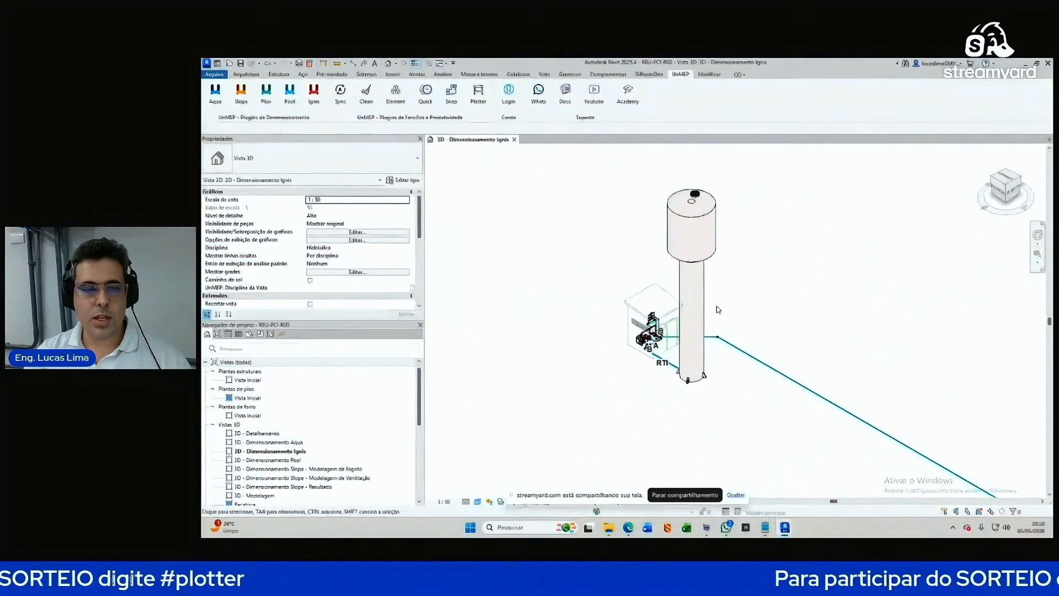
{"action": "scroll", "coordinate": [654, 346], "scroll_direction": "up", "scroll_amount": 5}
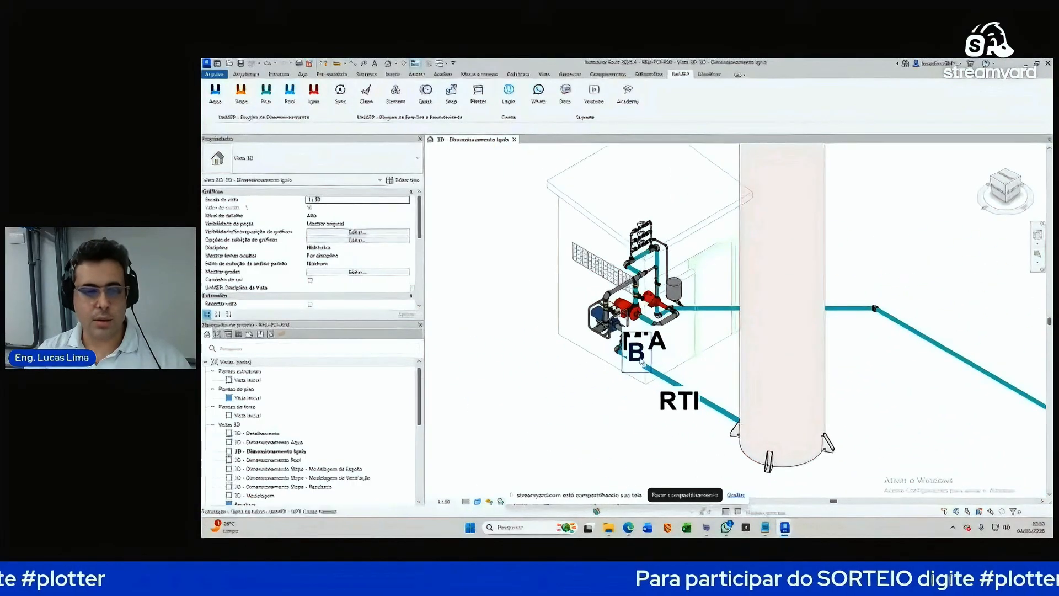
{"action": "left_click", "coordinate": [640, 358]}
{"action": "left_click_drag", "start_coordinate": [637, 358], "coordinate": [600, 382]}
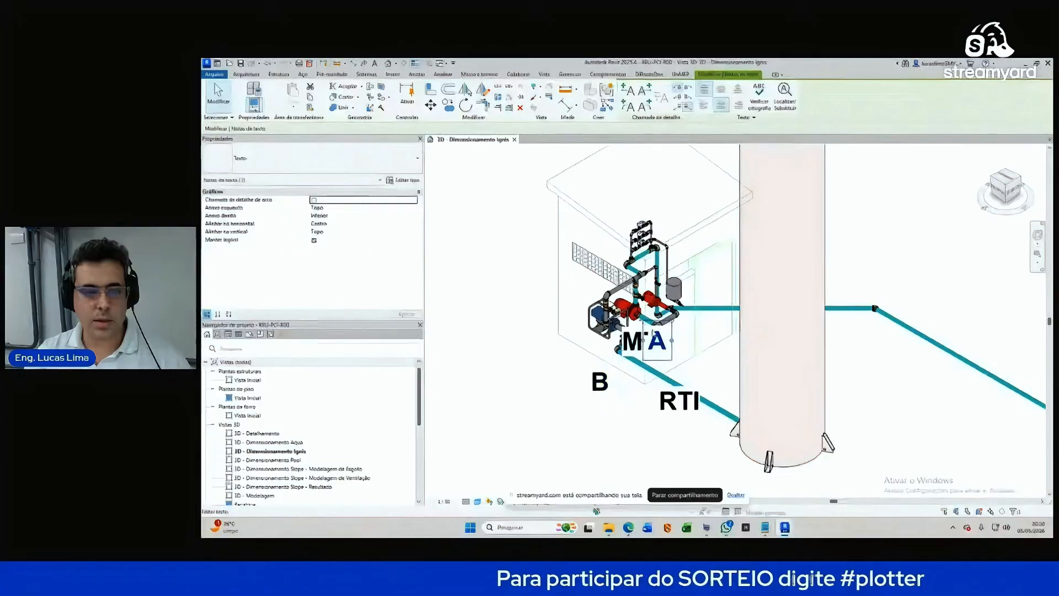
{"action": "left_click_drag", "start_coordinate": [651, 330], "coordinate": [688, 330]}
{"action": "left_click", "coordinate": [658, 355]}
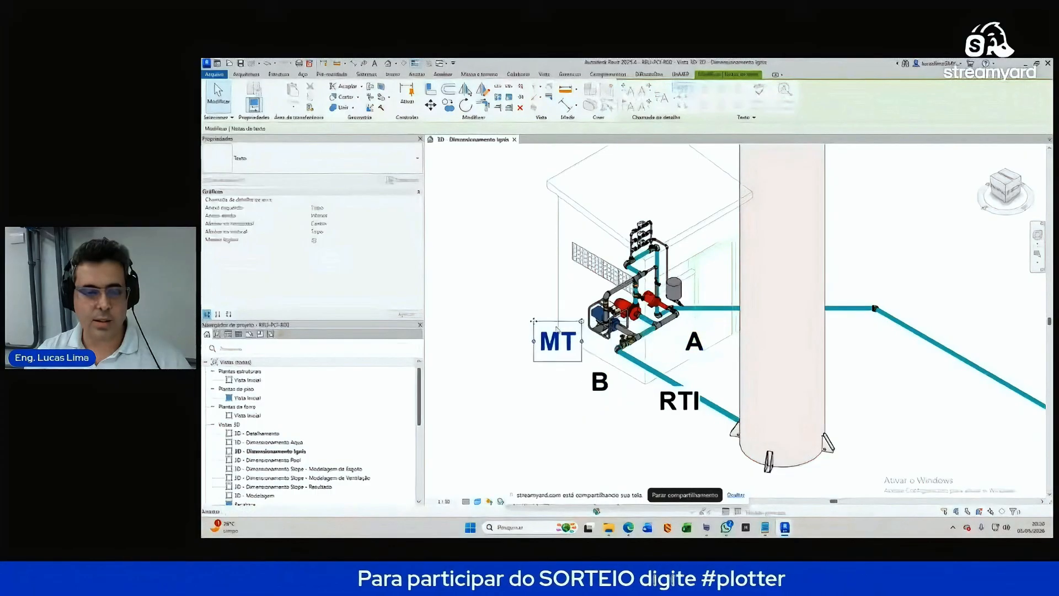
Step: Select the pump set's pumps and motor pump to inspect their properties
{"action": "scroll", "coordinate": [654, 300], "scroll_direction": "up", "scroll_amount": 5}
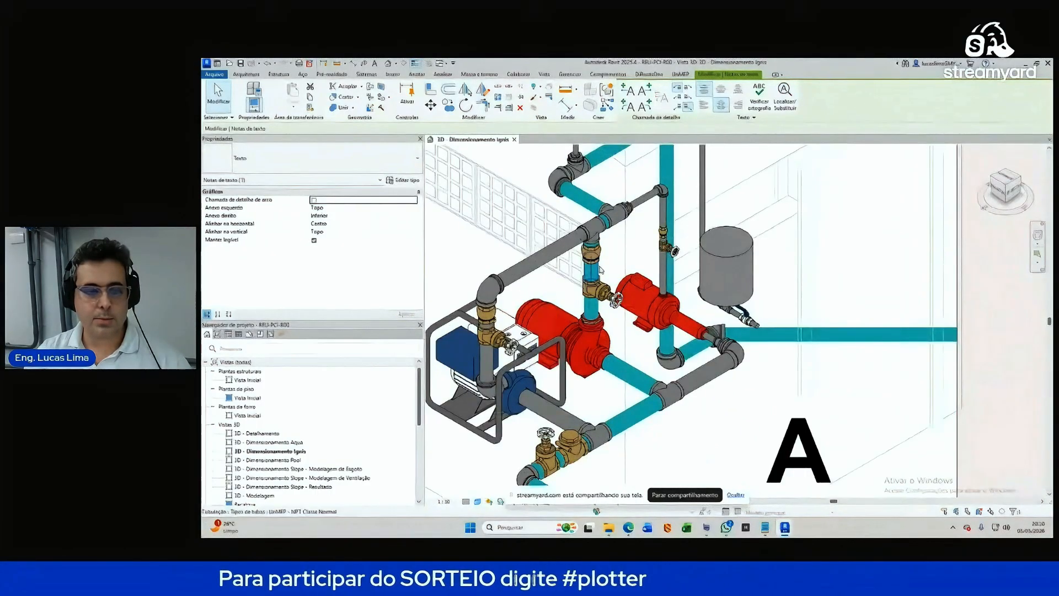
{"action": "left_click", "coordinate": [591, 271]}
{"action": "left_click", "coordinate": [597, 343]}
{"action": "left_click", "coordinate": [633, 345]}
{"action": "scroll", "coordinate": [633, 345], "scroll_direction": "down", "scroll_amount": 3}
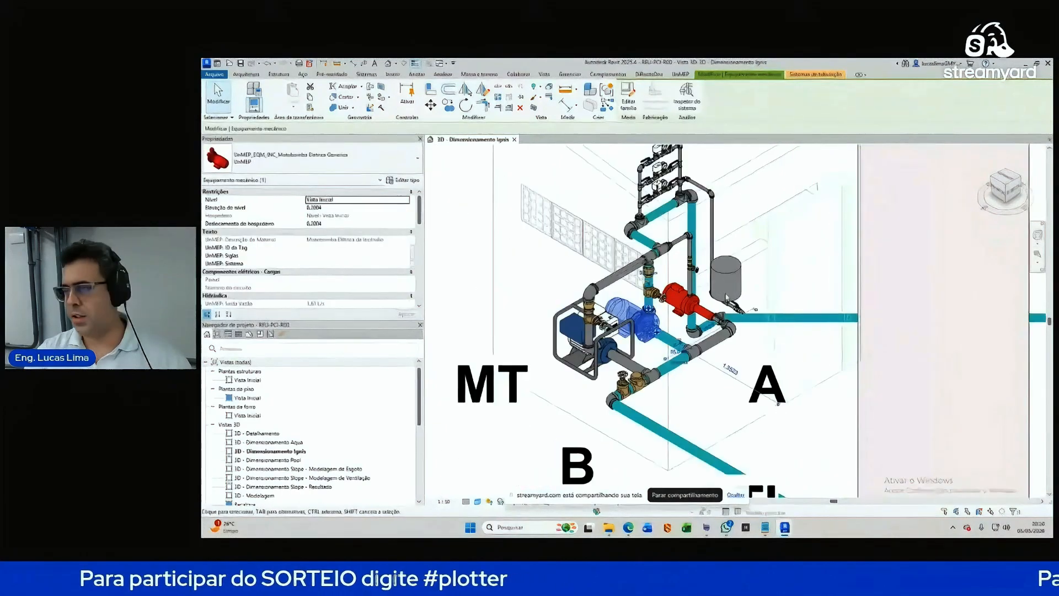
{"action": "scroll", "coordinate": [611, 336], "scroll_direction": "down", "scroll_amount": 2}
{"action": "left_click", "coordinate": [612, 336]}
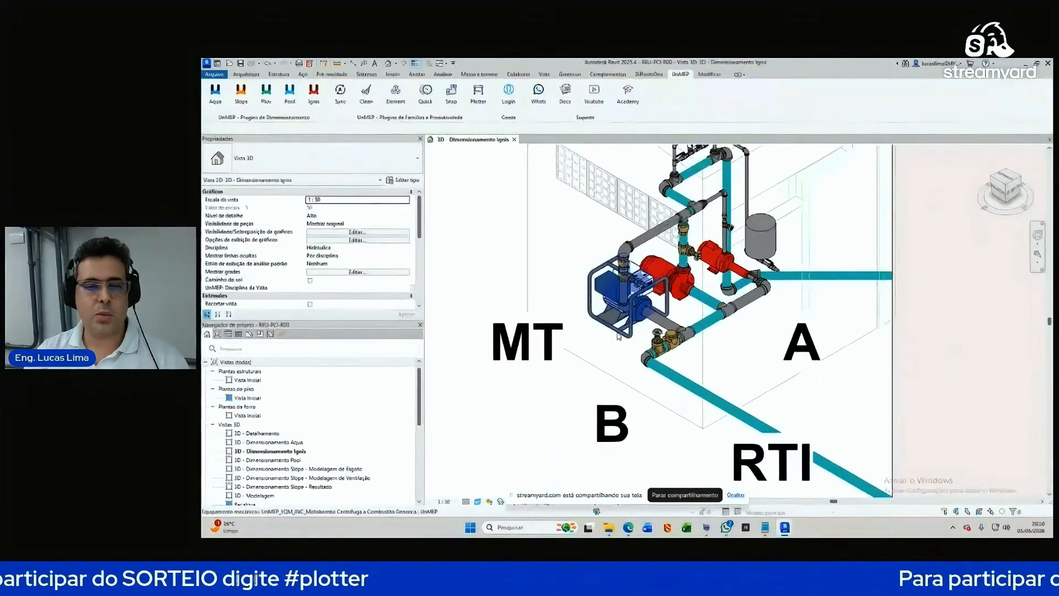
{"action": "left_click", "coordinate": [631, 325]}
{"action": "left_click", "coordinate": [650, 339]}
{"action": "left_click", "coordinate": [680, 287]}
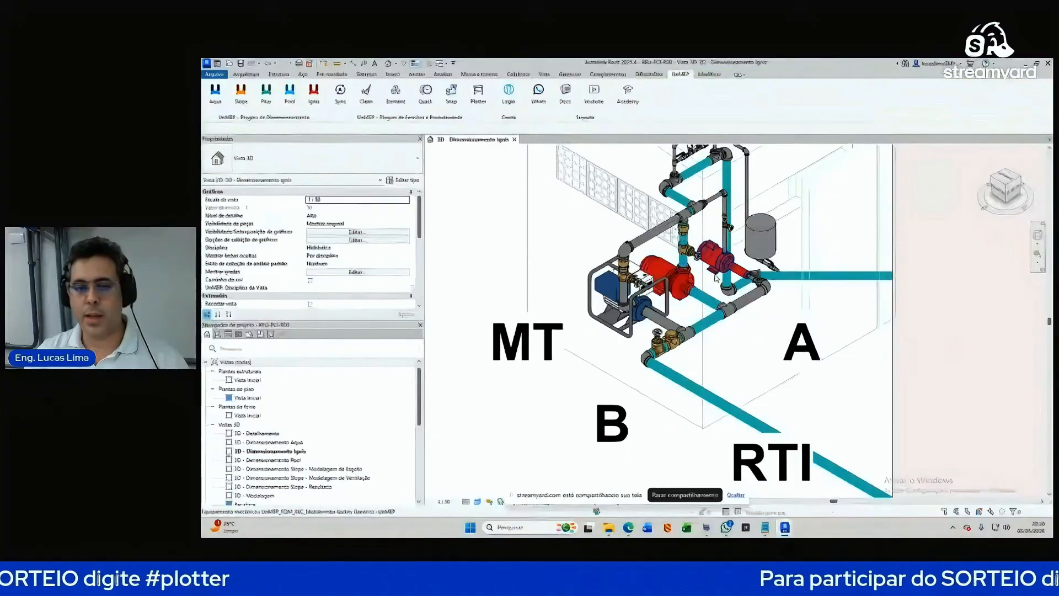
{"action": "left_click", "coordinate": [715, 298]}
Step: Inspect the vertical pipe and the pipe running to the RTI reservoir
{"action": "scroll", "coordinate": [683, 237], "scroll_direction": "up", "scroll_amount": 2}
{"action": "left_click", "coordinate": [682, 238]}
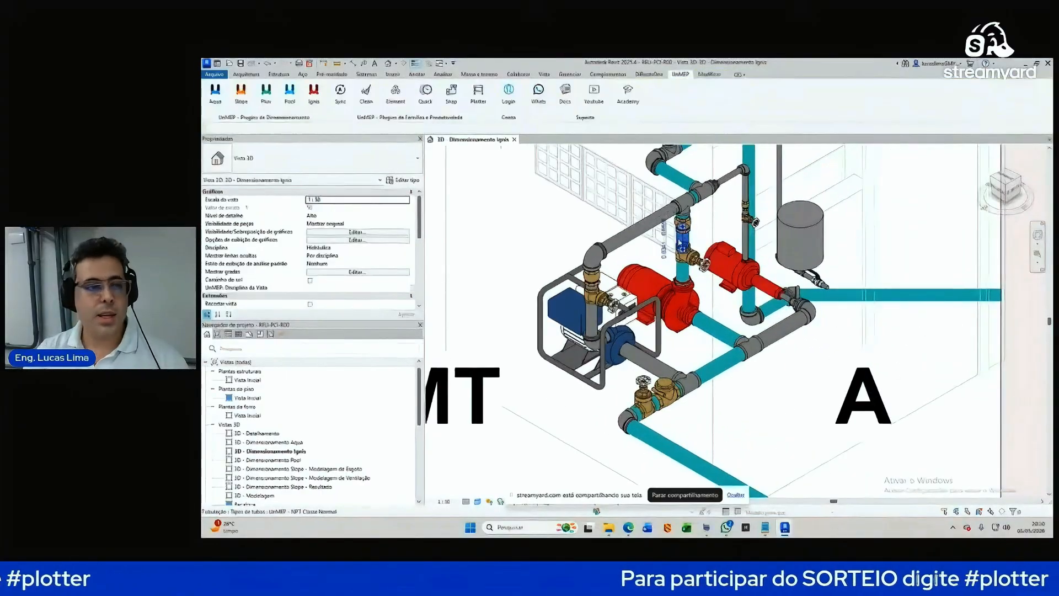
{"action": "scroll", "coordinate": [387, 250], "scroll_direction": "down", "scroll_amount": 5}
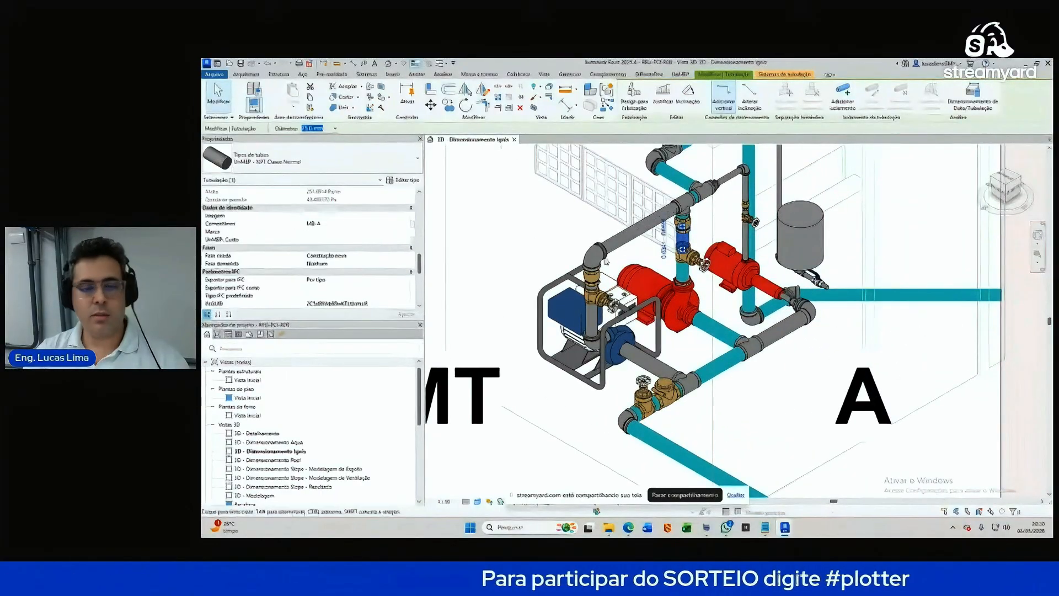
{"action": "scroll", "coordinate": [659, 226], "scroll_direction": "down", "scroll_amount": 2}
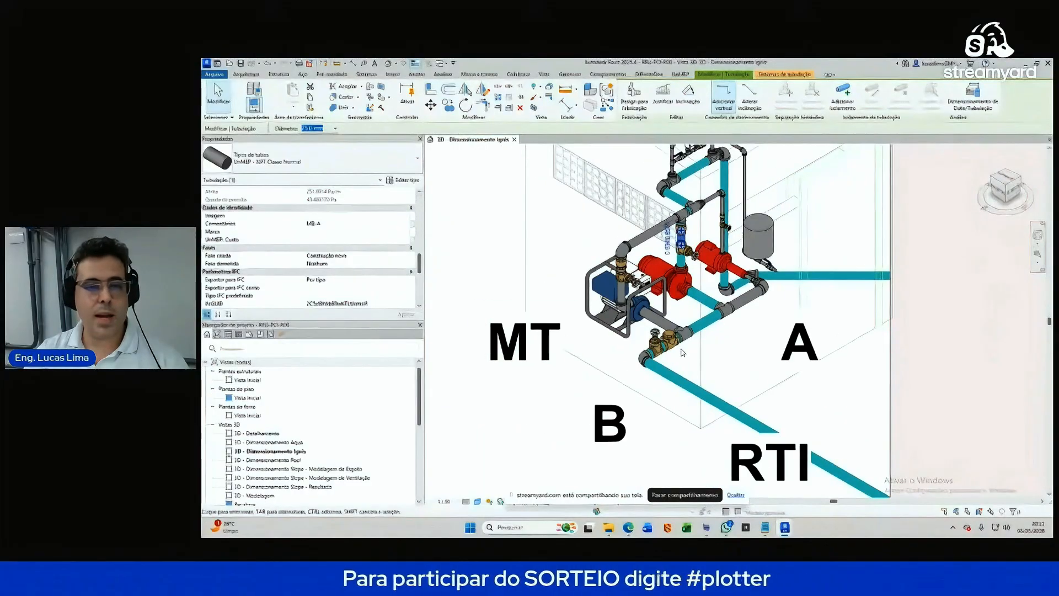
{"action": "left_click", "coordinate": [694, 386]}
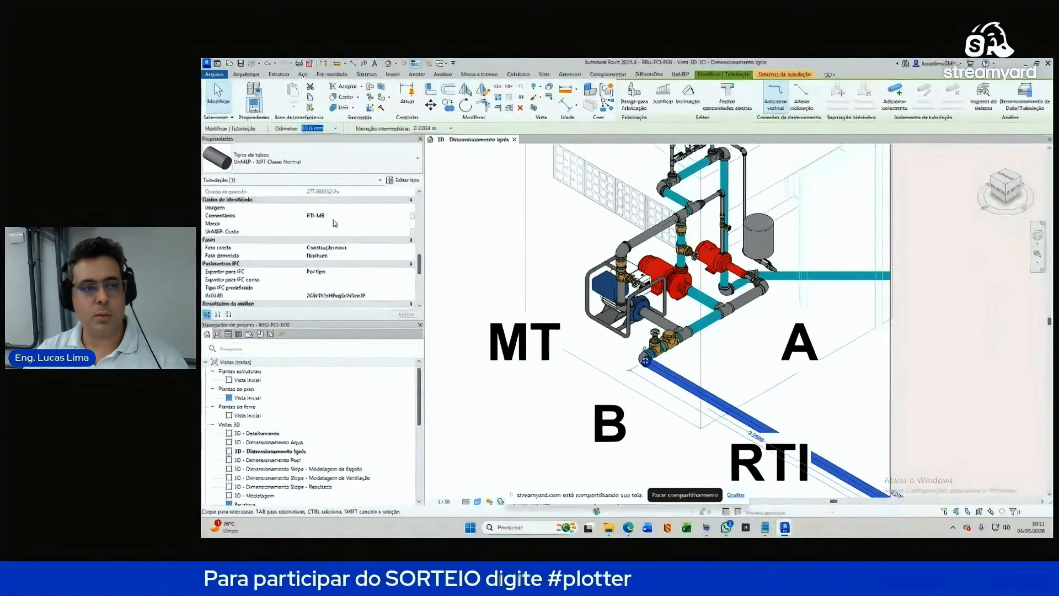
{"action": "scroll", "coordinate": [716, 372], "scroll_direction": "down", "scroll_amount": 8}
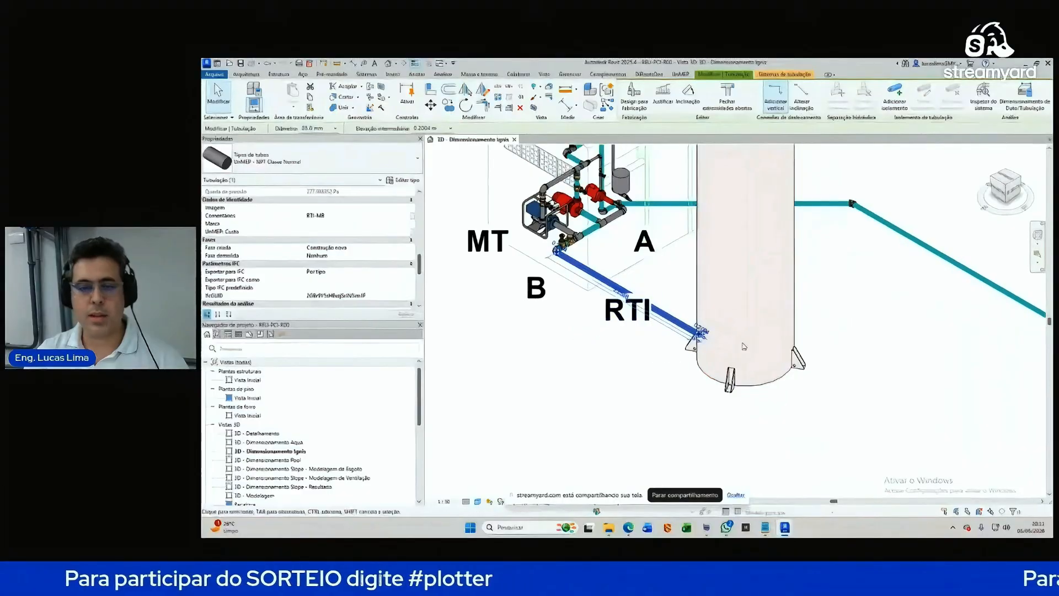
{"action": "scroll", "coordinate": [677, 315], "scroll_direction": "down", "scroll_amount": 3}
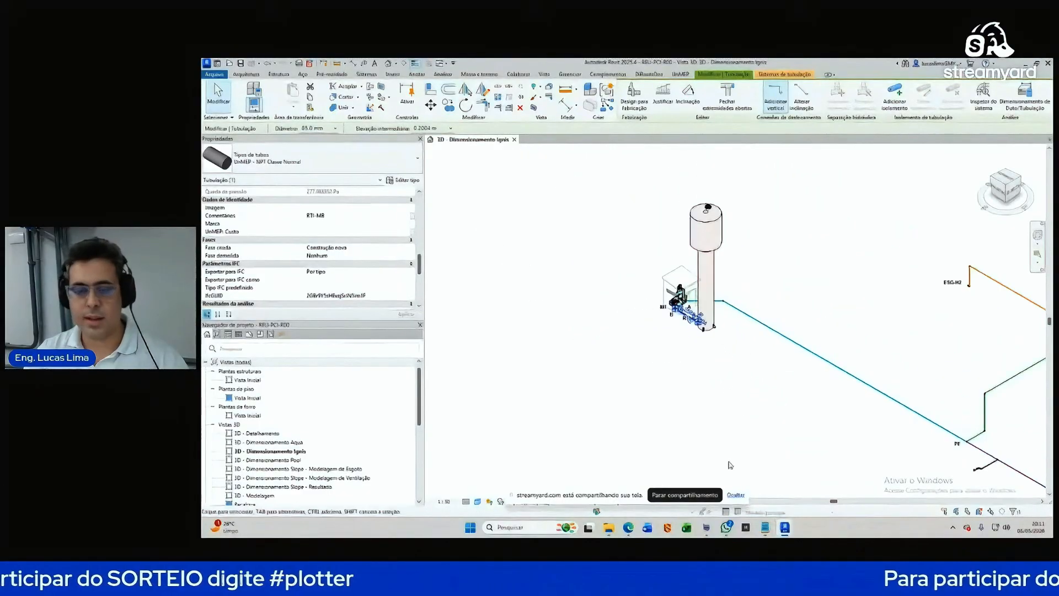
{"action": "scroll", "coordinate": [683, 297], "scroll_direction": "up", "scroll_amount": 3}
Step: Review the Memorial de Cálculo table's ESG-H1 row and its Perda de Carga
{"action": "mouse_move", "coordinate": [786, 529]}
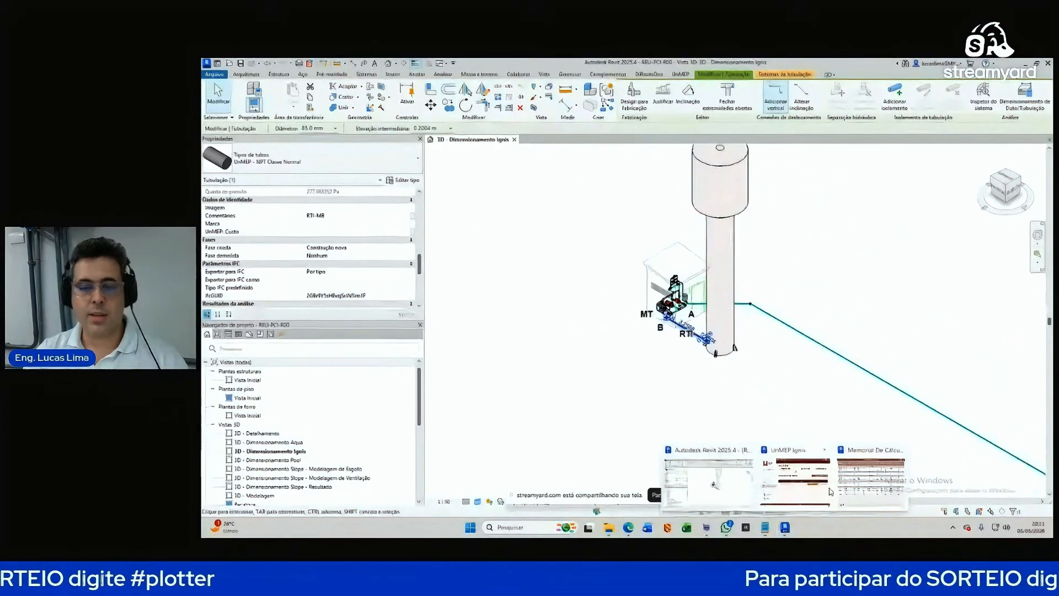
{"action": "left_click", "coordinate": [850, 481]}
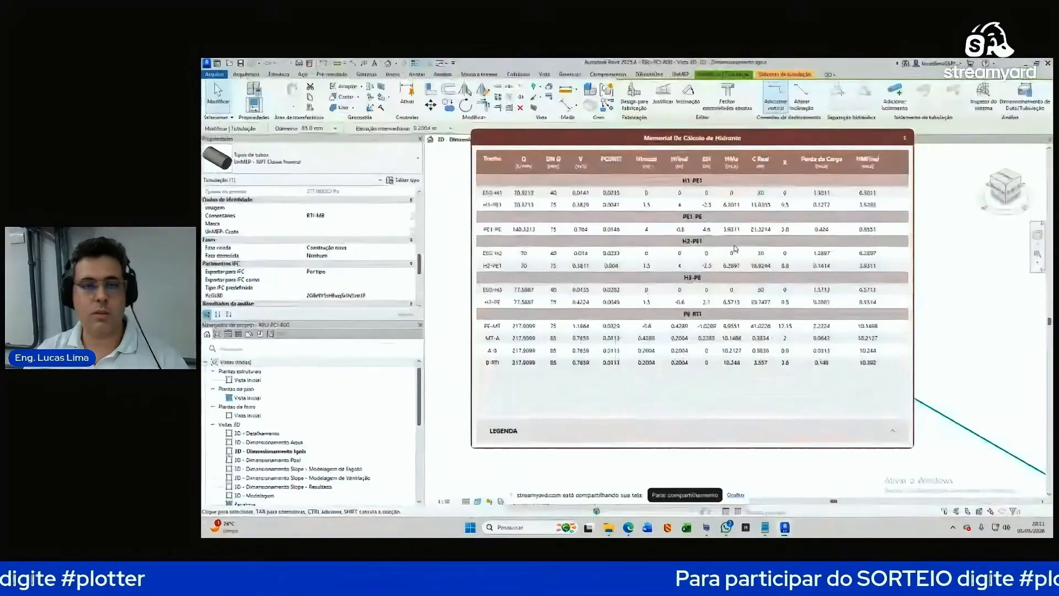
{"action": "left_click", "coordinate": [498, 194]}
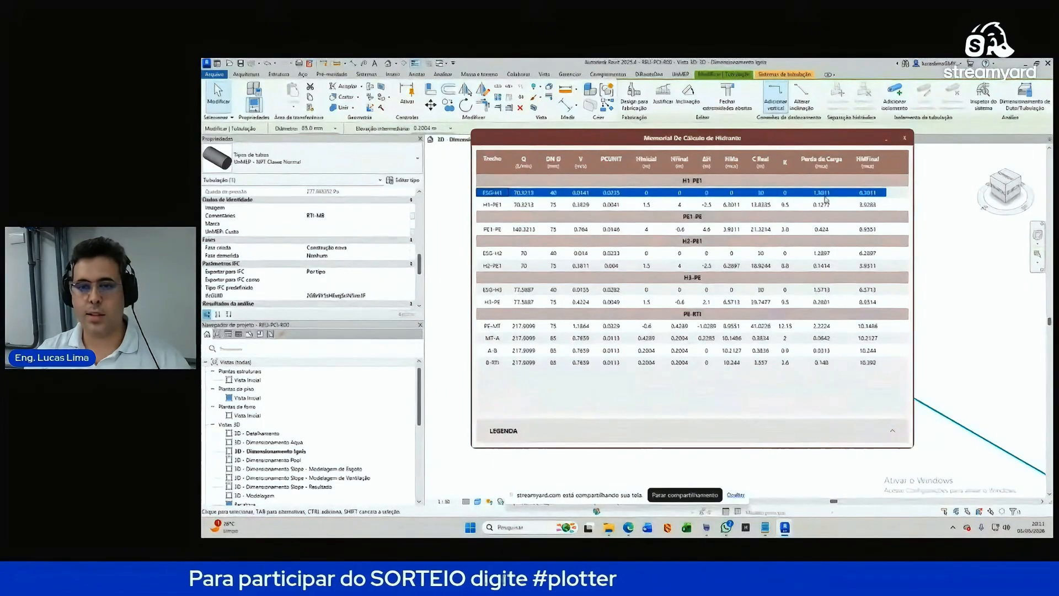
{"action": "mouse_move", "coordinate": [826, 196]}
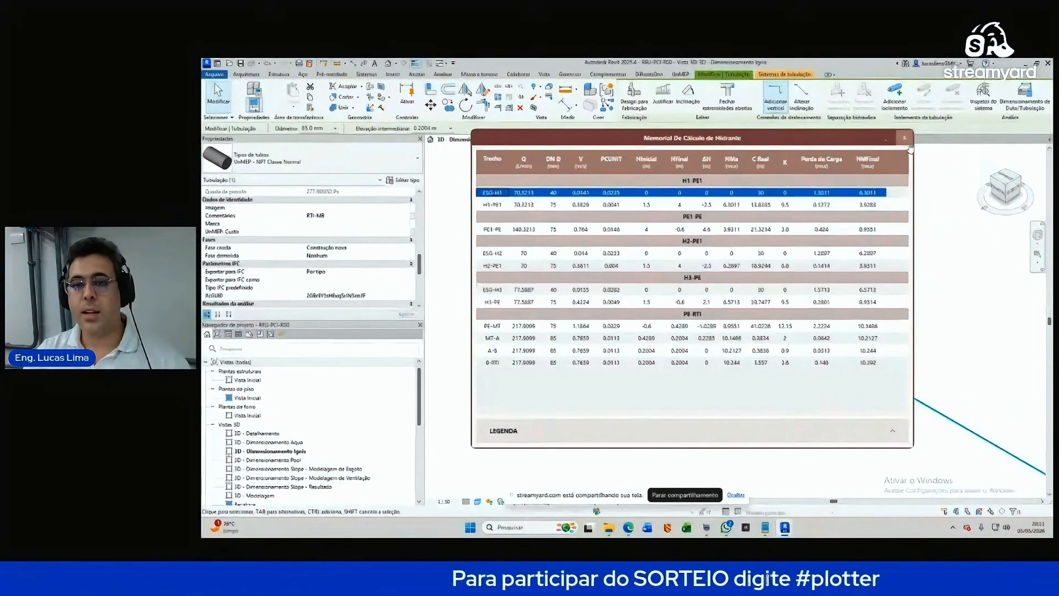
Step: Close the calculation table and bring the UnMEP Ignis Hidrantes window forward
{"action": "left_click", "coordinate": [912, 145]}
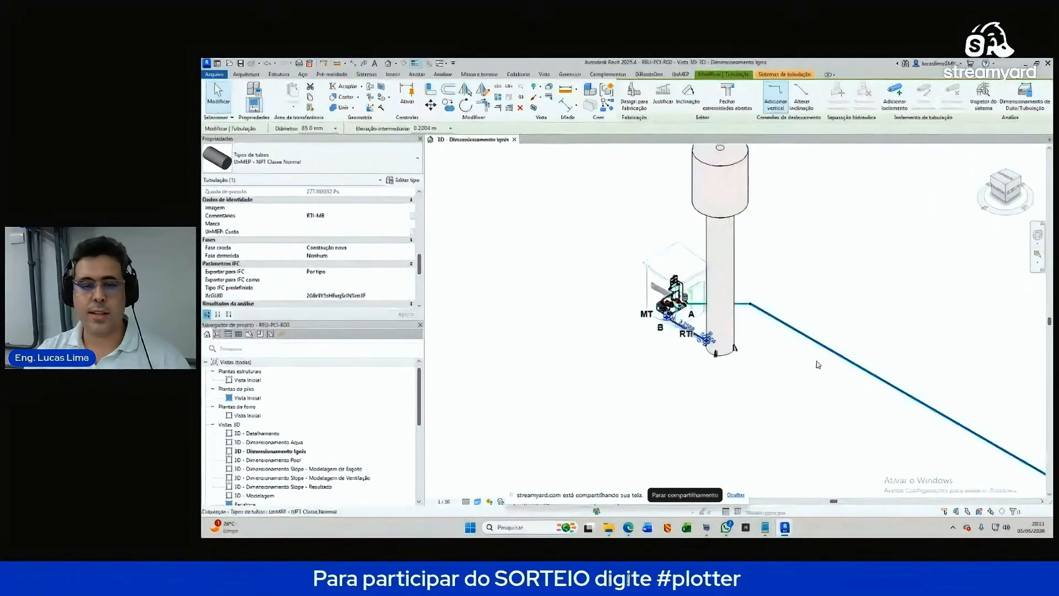
{"action": "mouse_move", "coordinate": [784, 527]}
{"action": "left_click", "coordinate": [827, 498]}
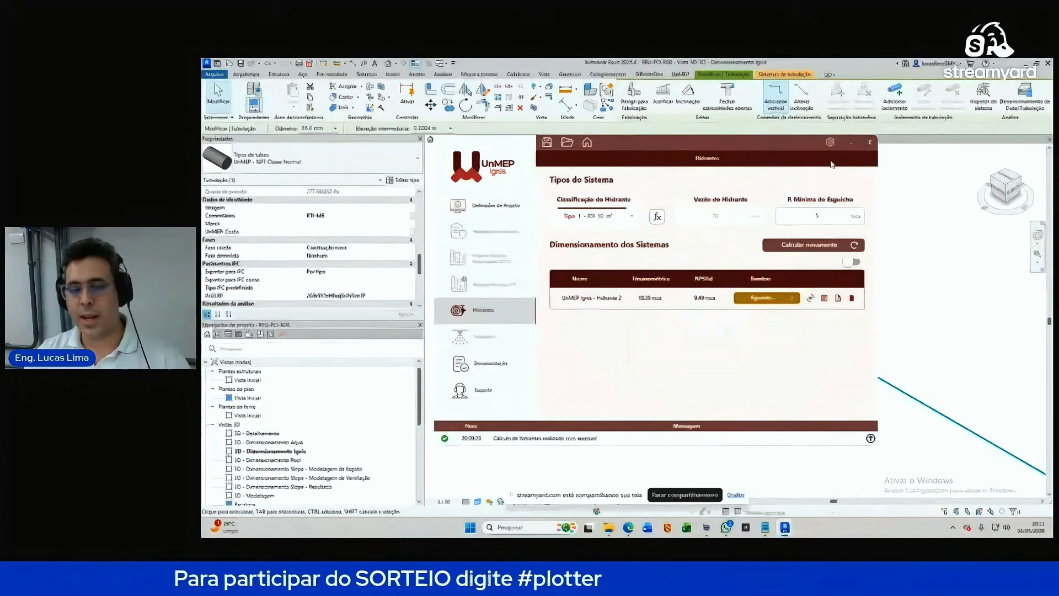